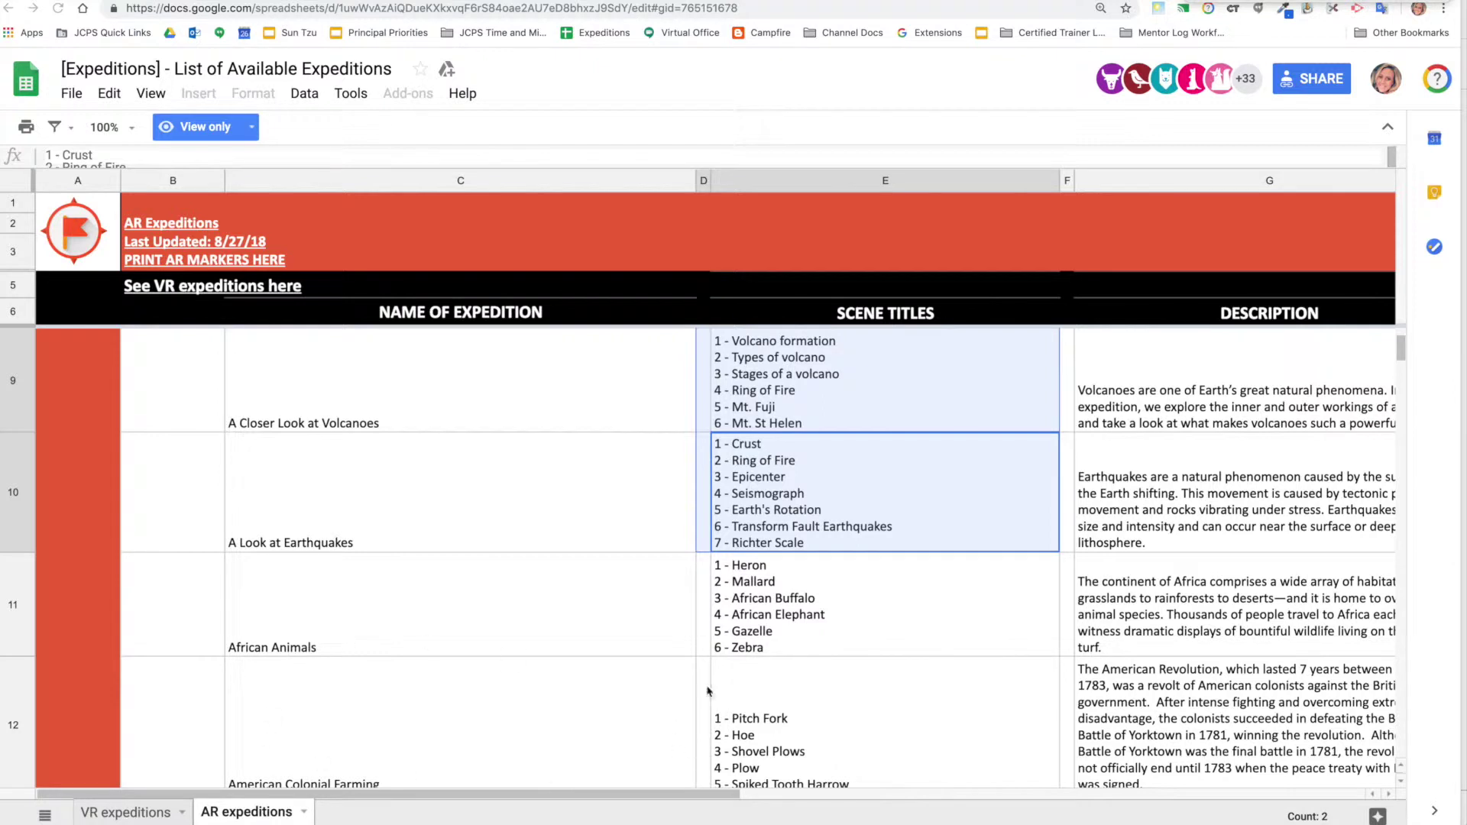
# Delete the old IMPORTRANGE formula from cell A1 of the Untitled spreadsheet
pyautogui.scroll(-10, 641, 527)
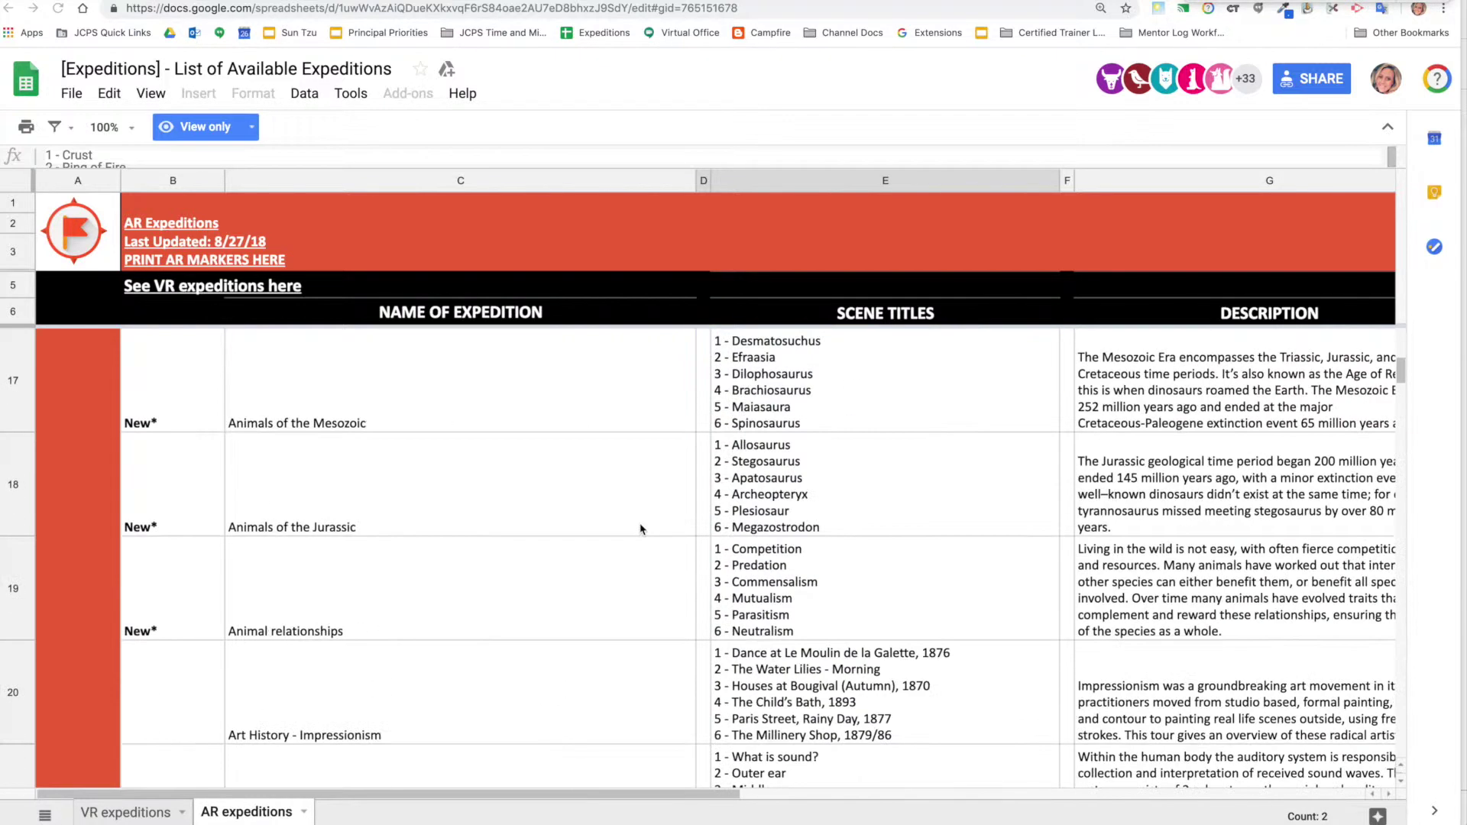
pyautogui.hscroll(2, 642, 527)
pyautogui.hscroll(-2, 642, 527)
pyautogui.scroll(12, 593, 378)
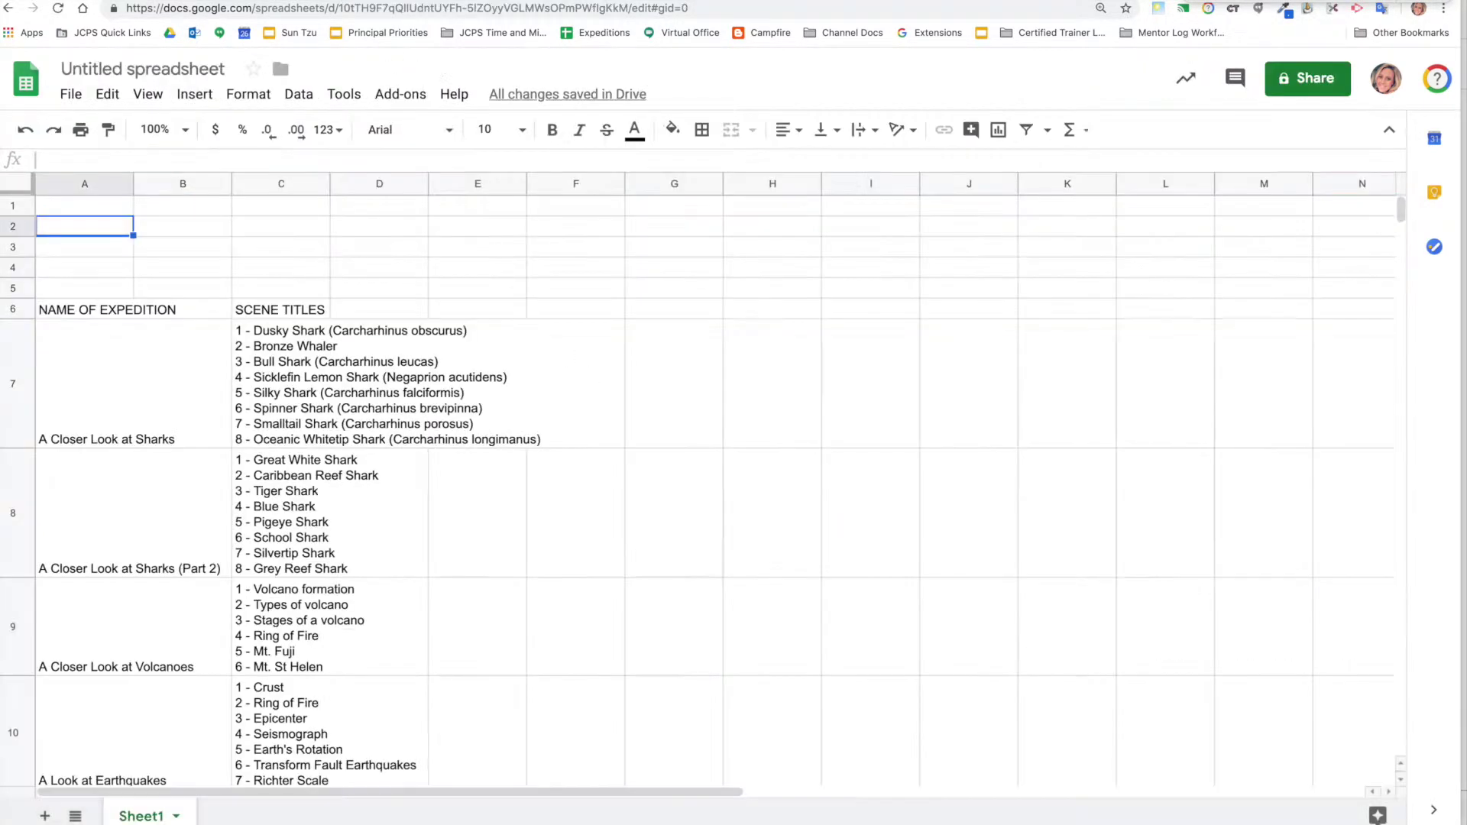
pyautogui.click(62, 207)
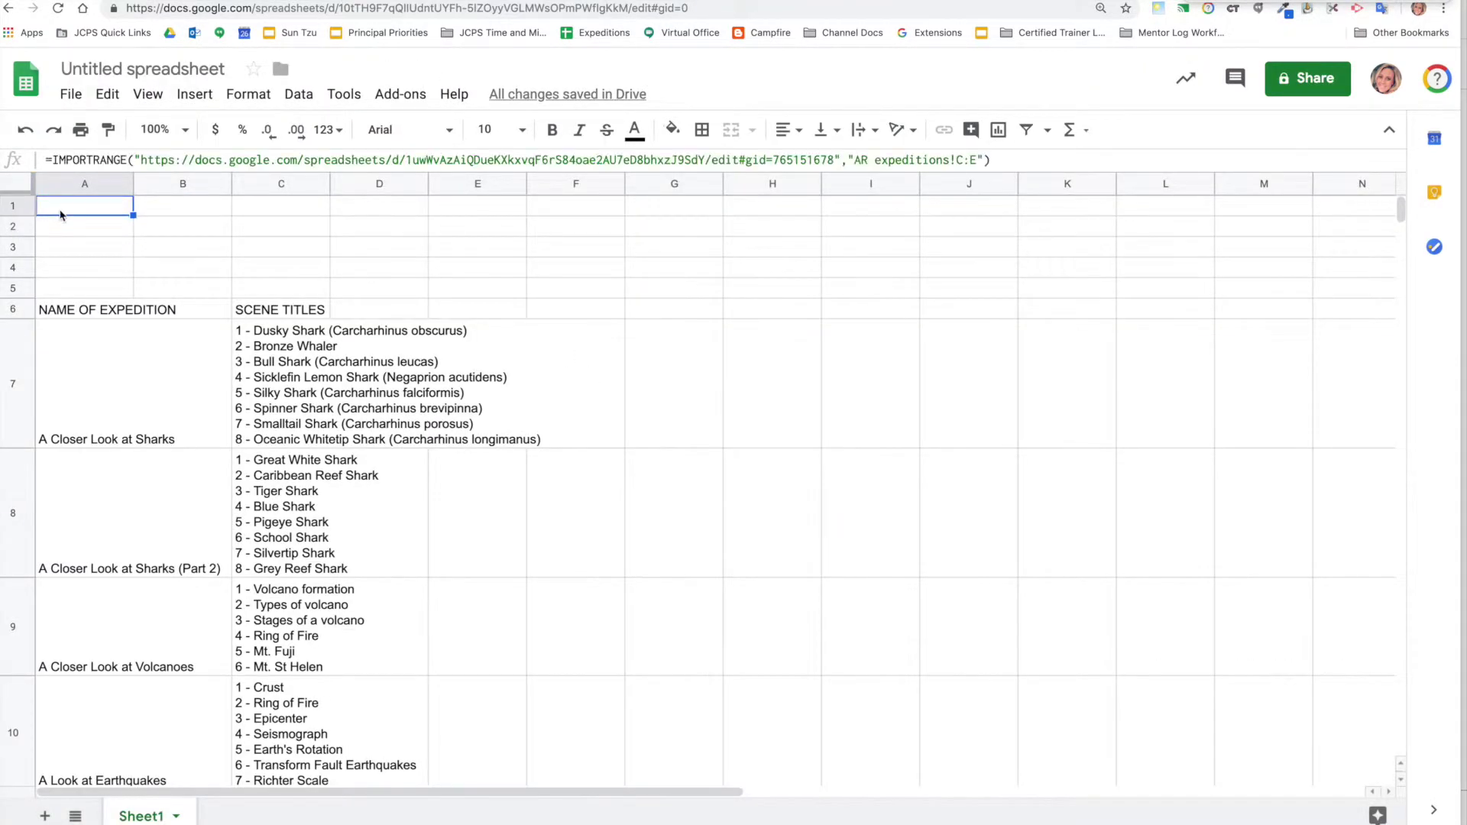
pyautogui.press('Delete')
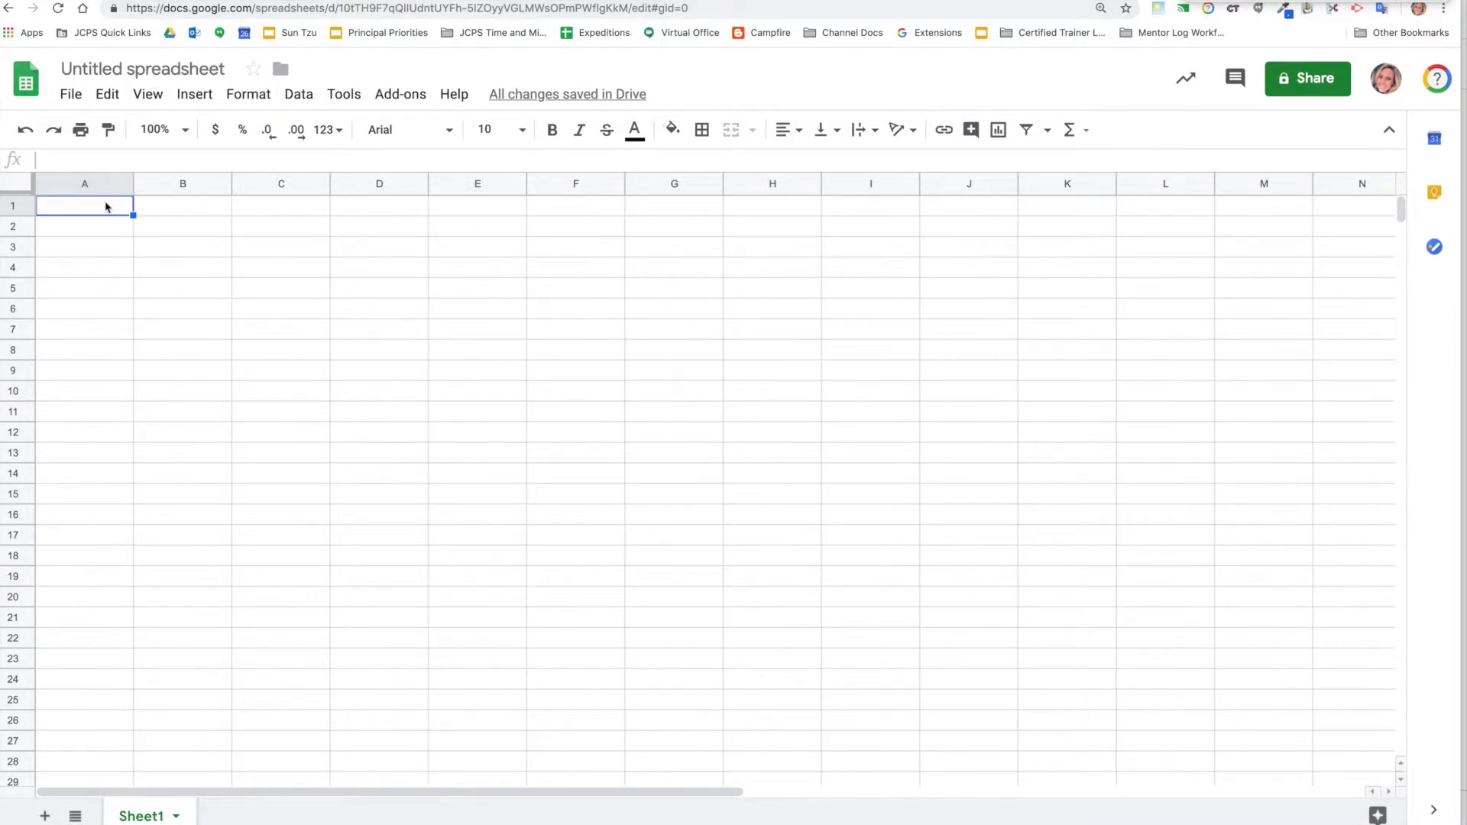
# Start =IMPORTRANGE(" in A1 from autocomplete, then switch to the Expeditions spreadsheet
pyautogui.write('=')
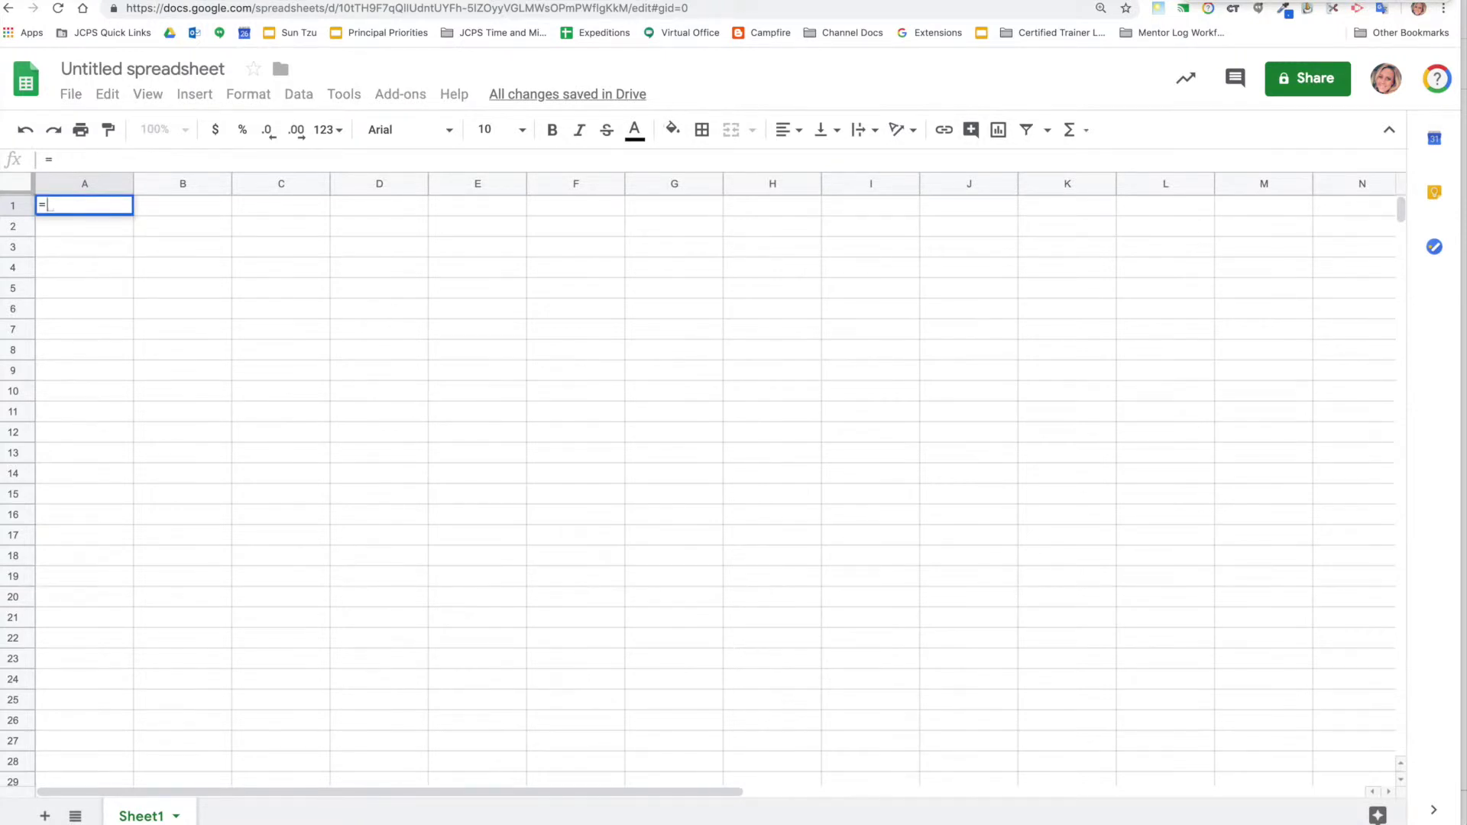
pyautogui.write('im')
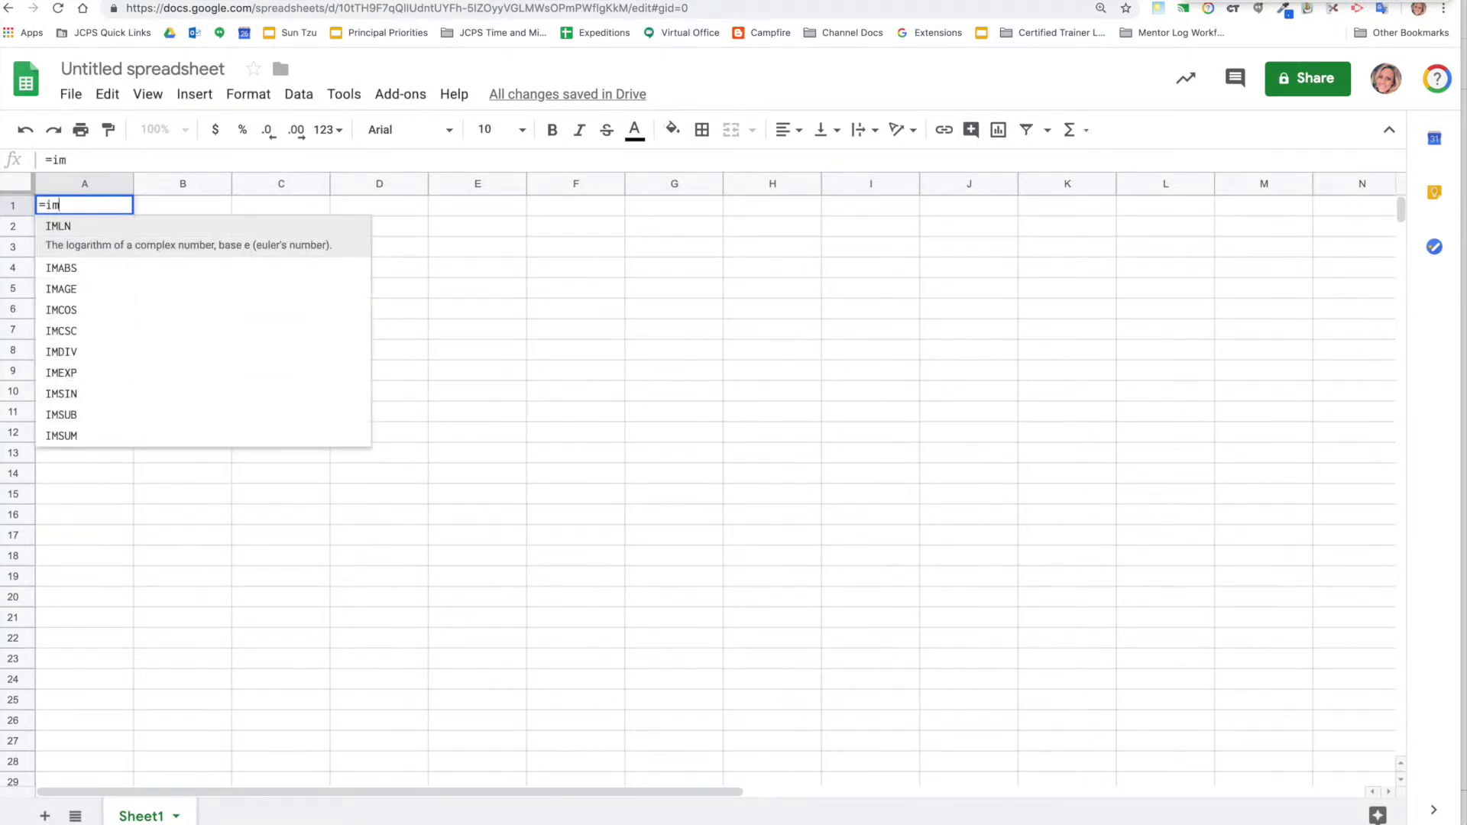
pyautogui.write('port')
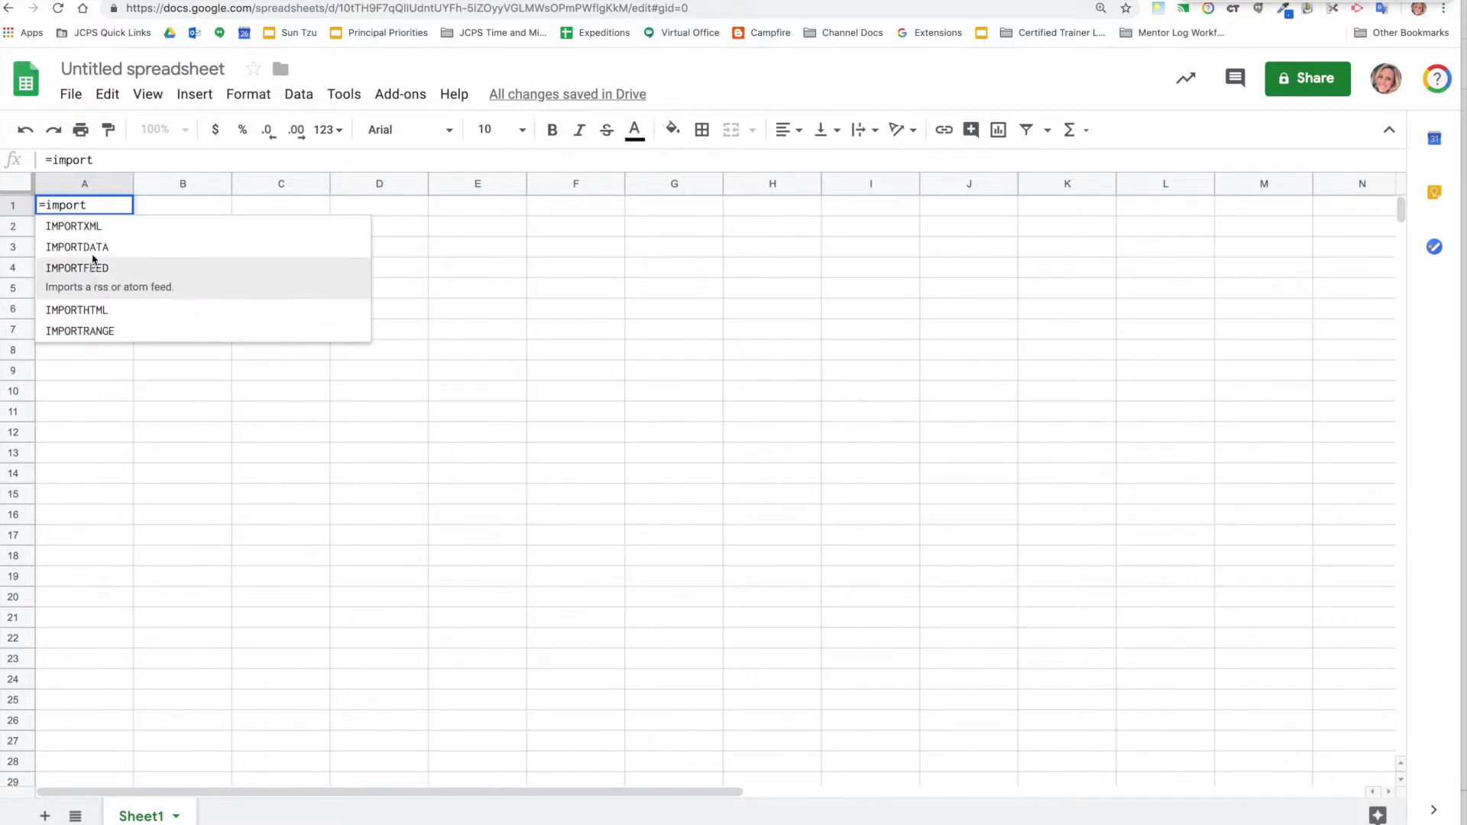
pyautogui.click(101, 328)
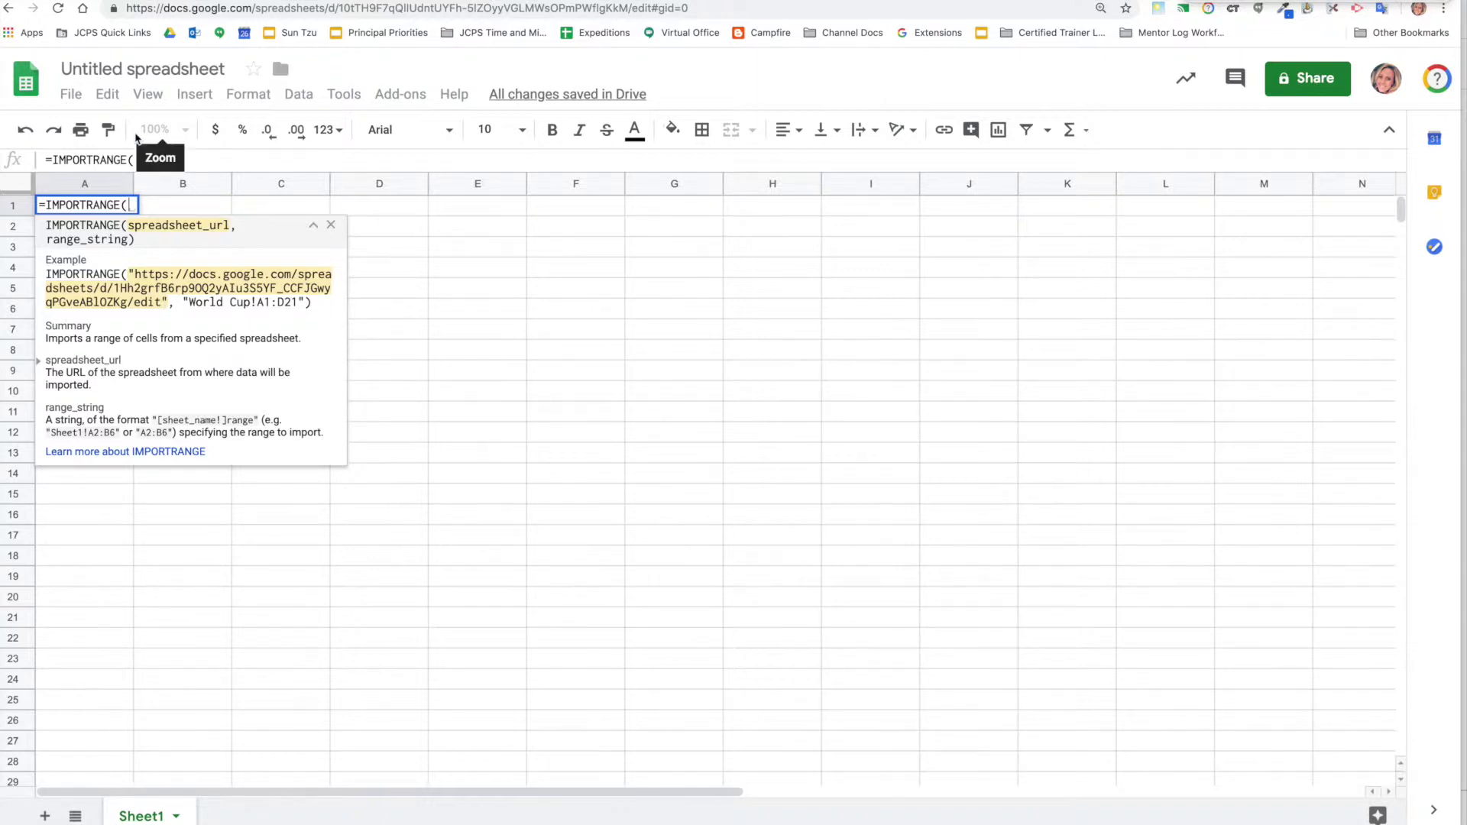
pyautogui.write('"')
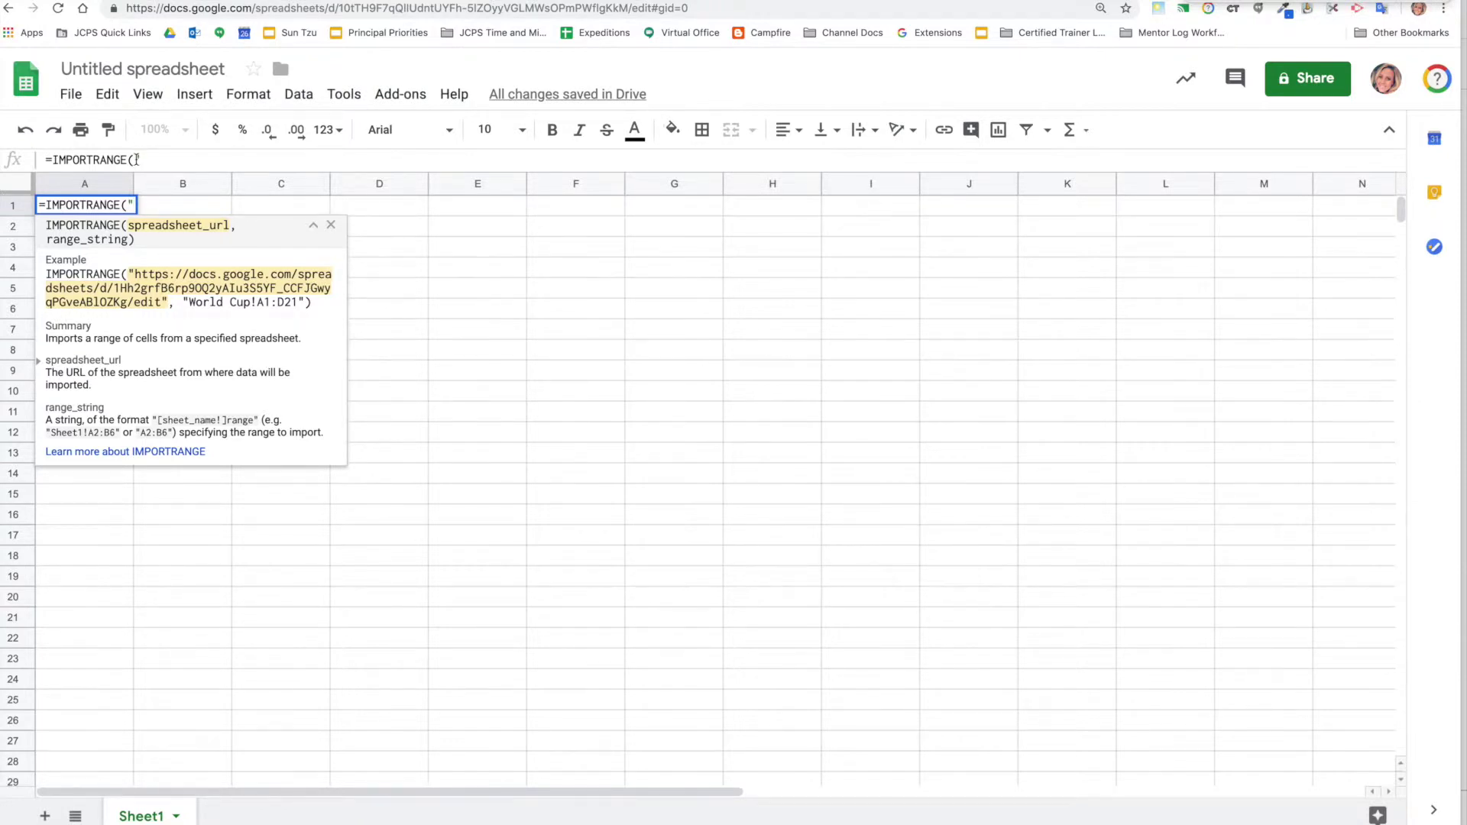
pyautogui.hotkey('ctrl', 'Tab')
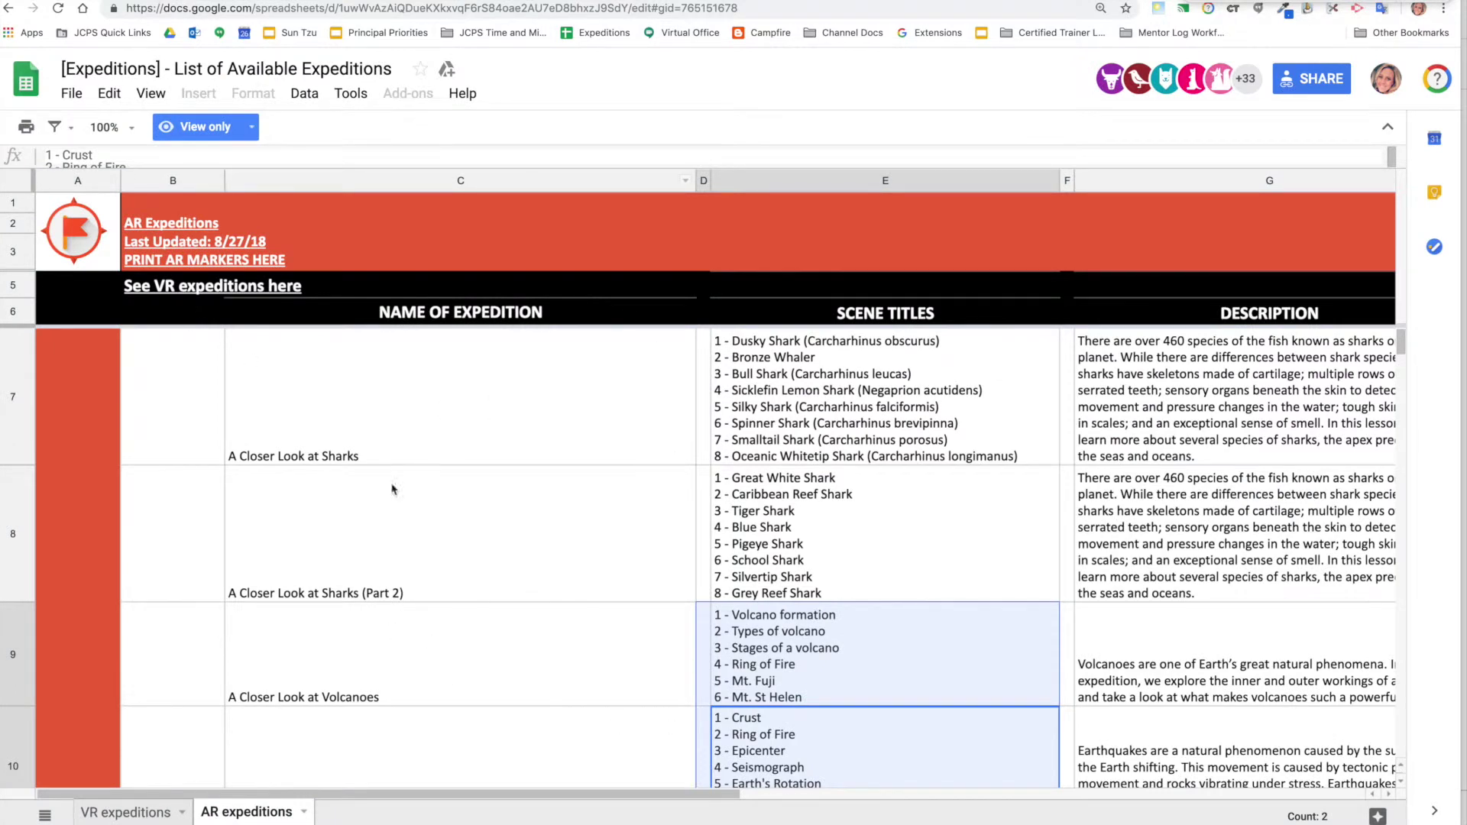
# Copy the Expeditions sheet's URL and paste it after the quote in A1's formula
pyautogui.click(352, 8)
pyautogui.hotkey('ctrl', 'c')
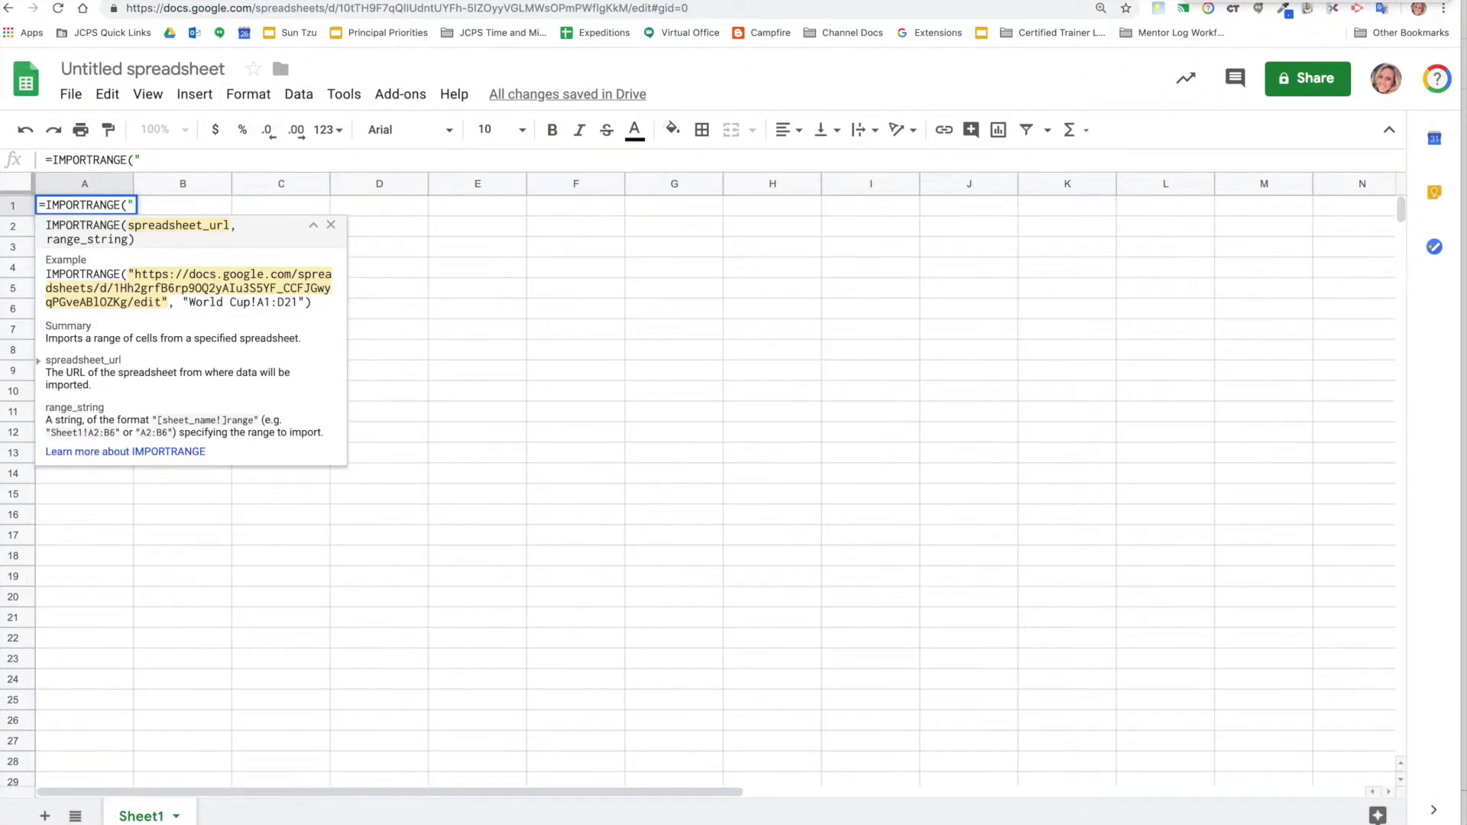
pyautogui.click(144, 165)
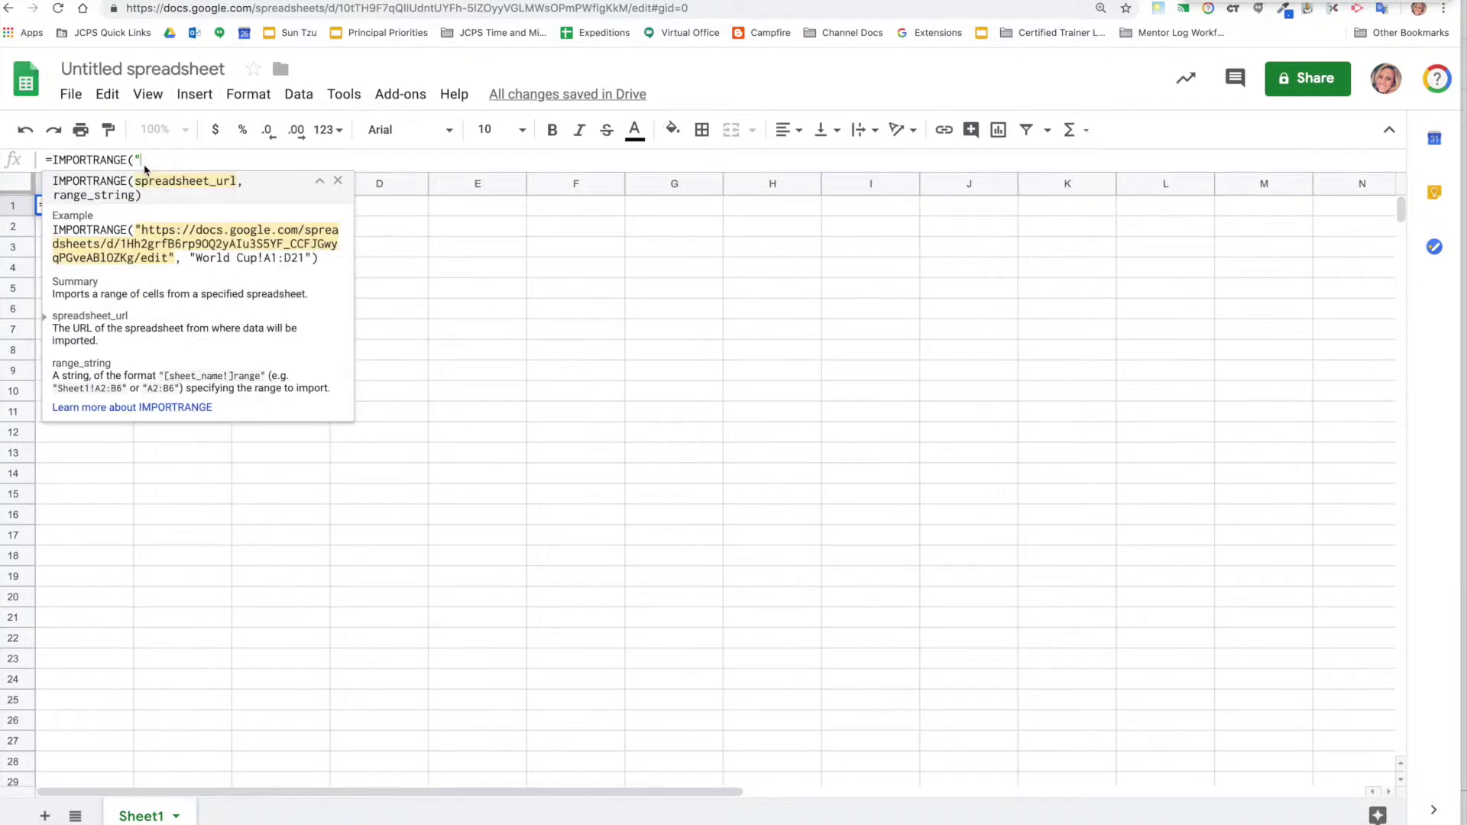
pyautogui.hotkey('ctrl', 'v')
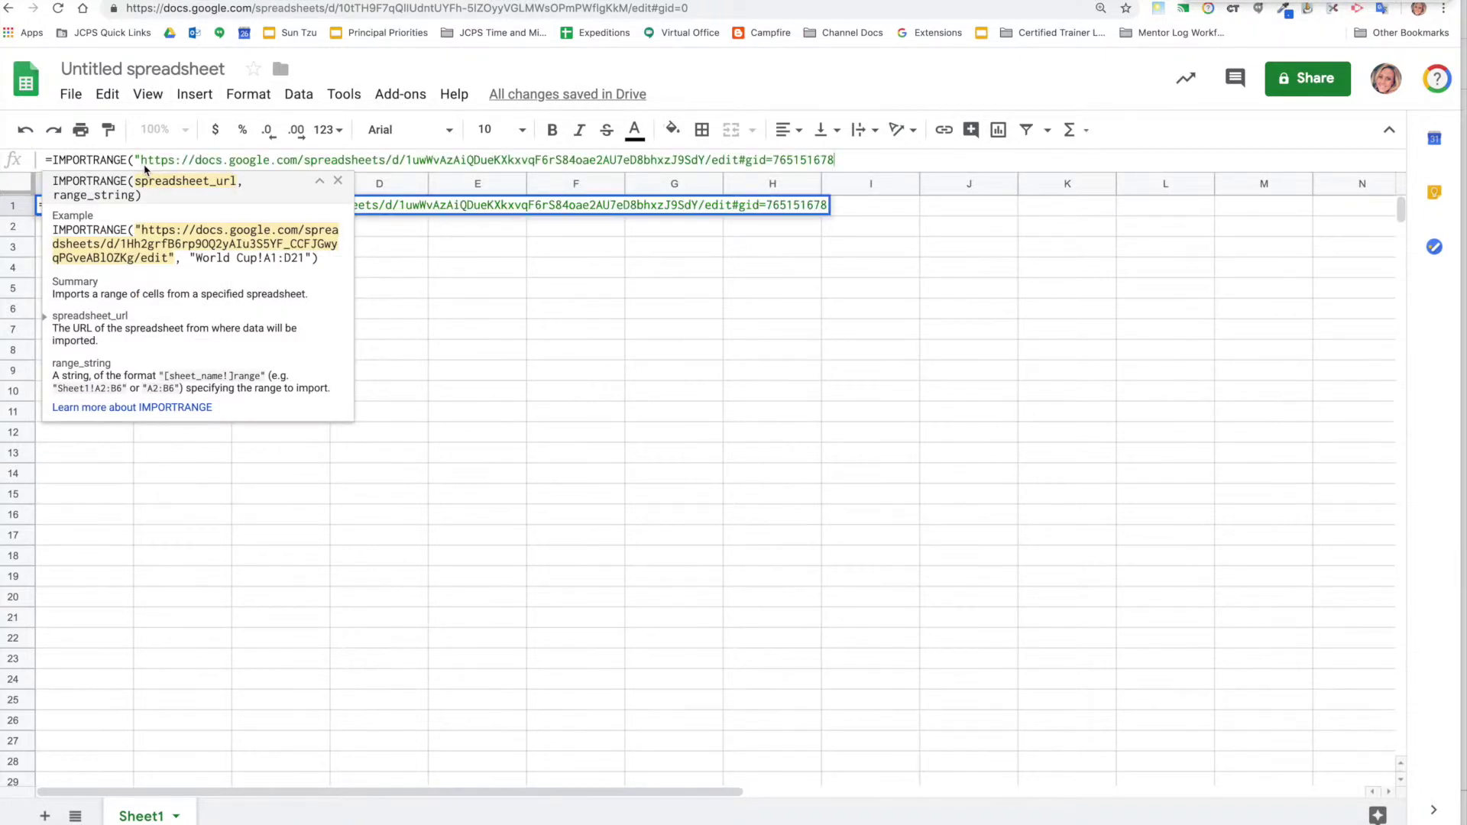
# Finish the formula with range "C:E" to import expedition names and panorama titles
pyautogui.write('",')
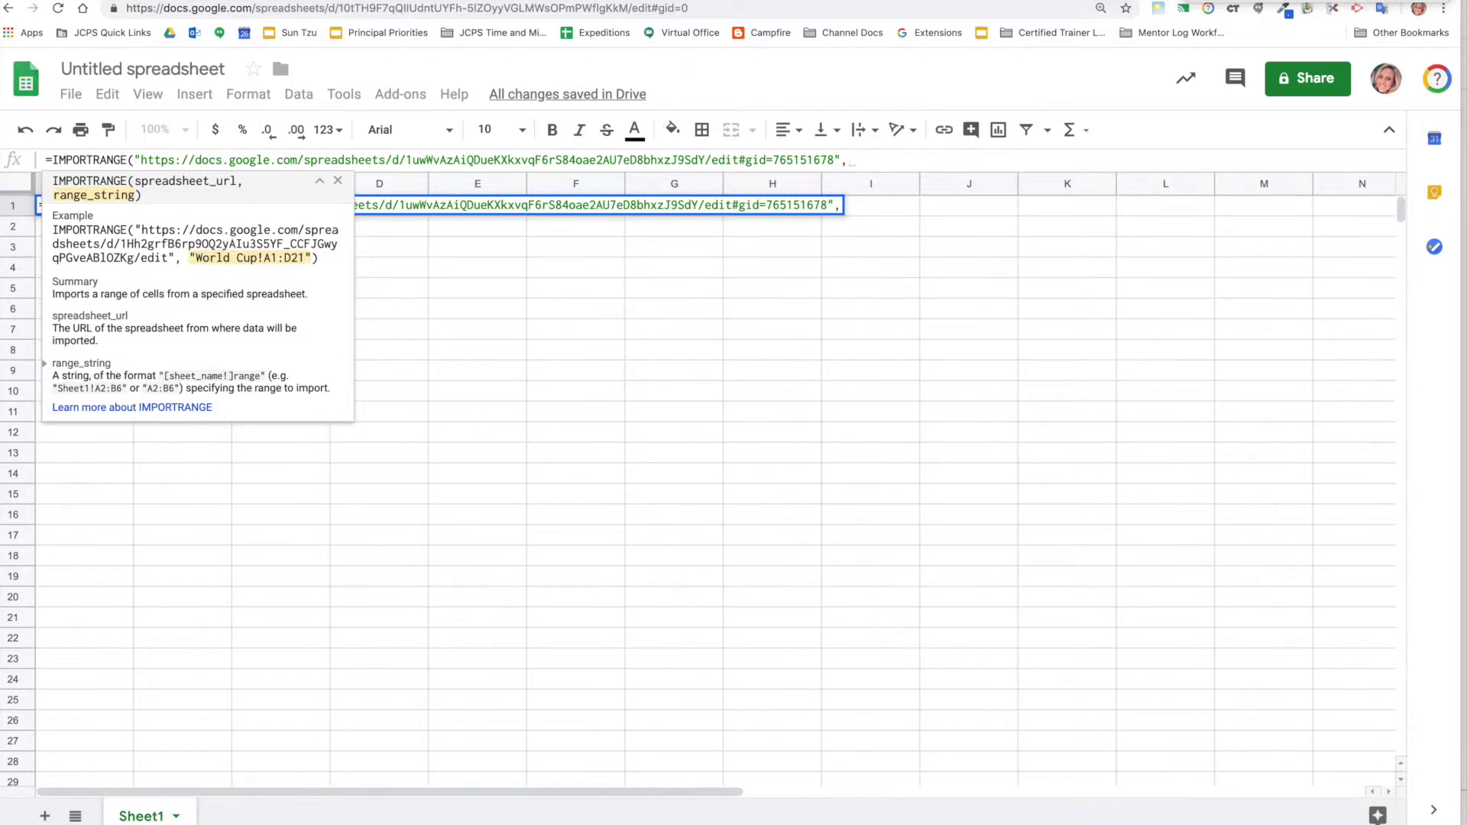
pyautogui.hotkey('ctrl', 'Tab')
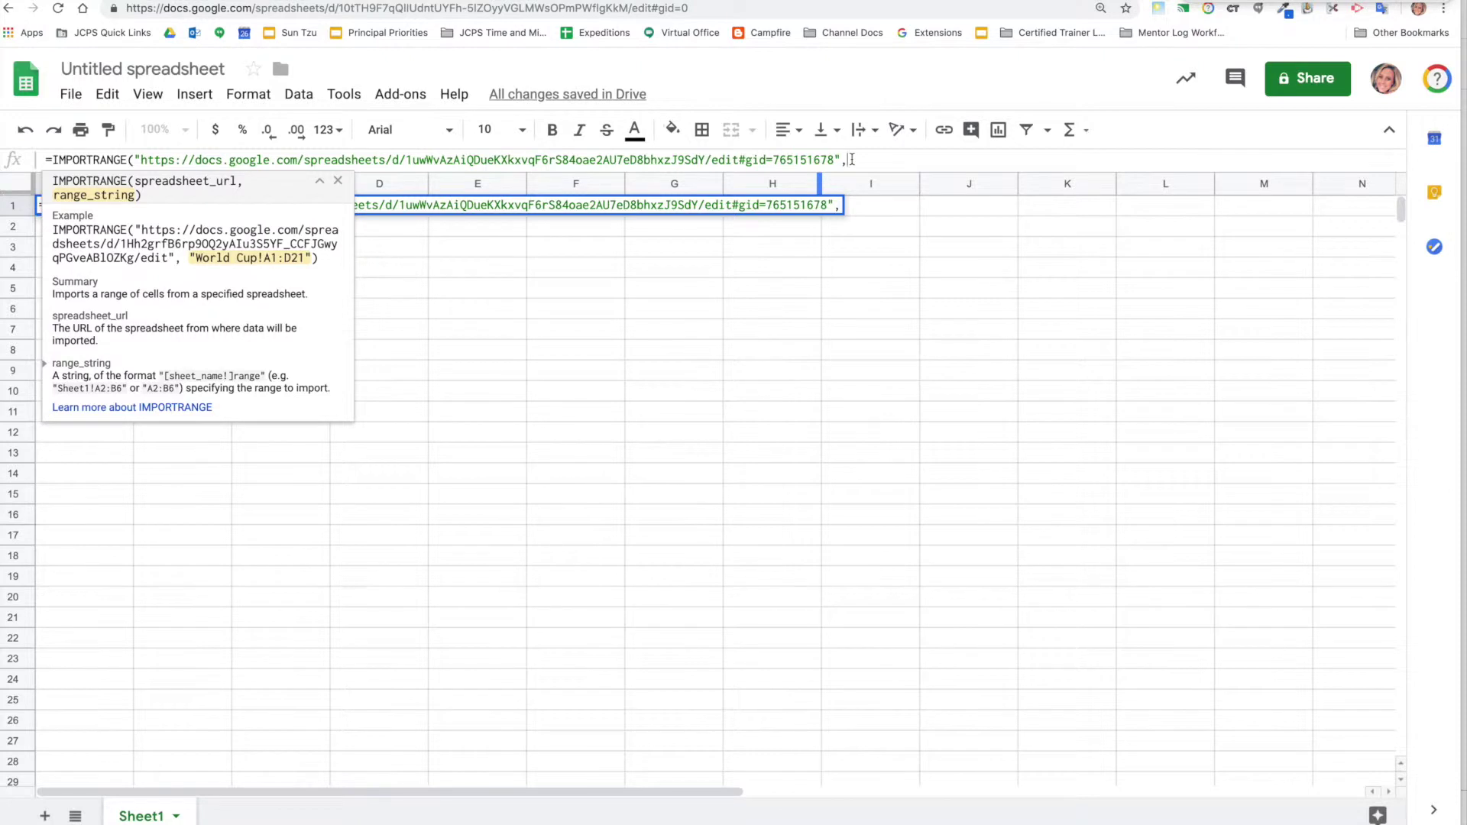
pyautogui.write('"C:E")')
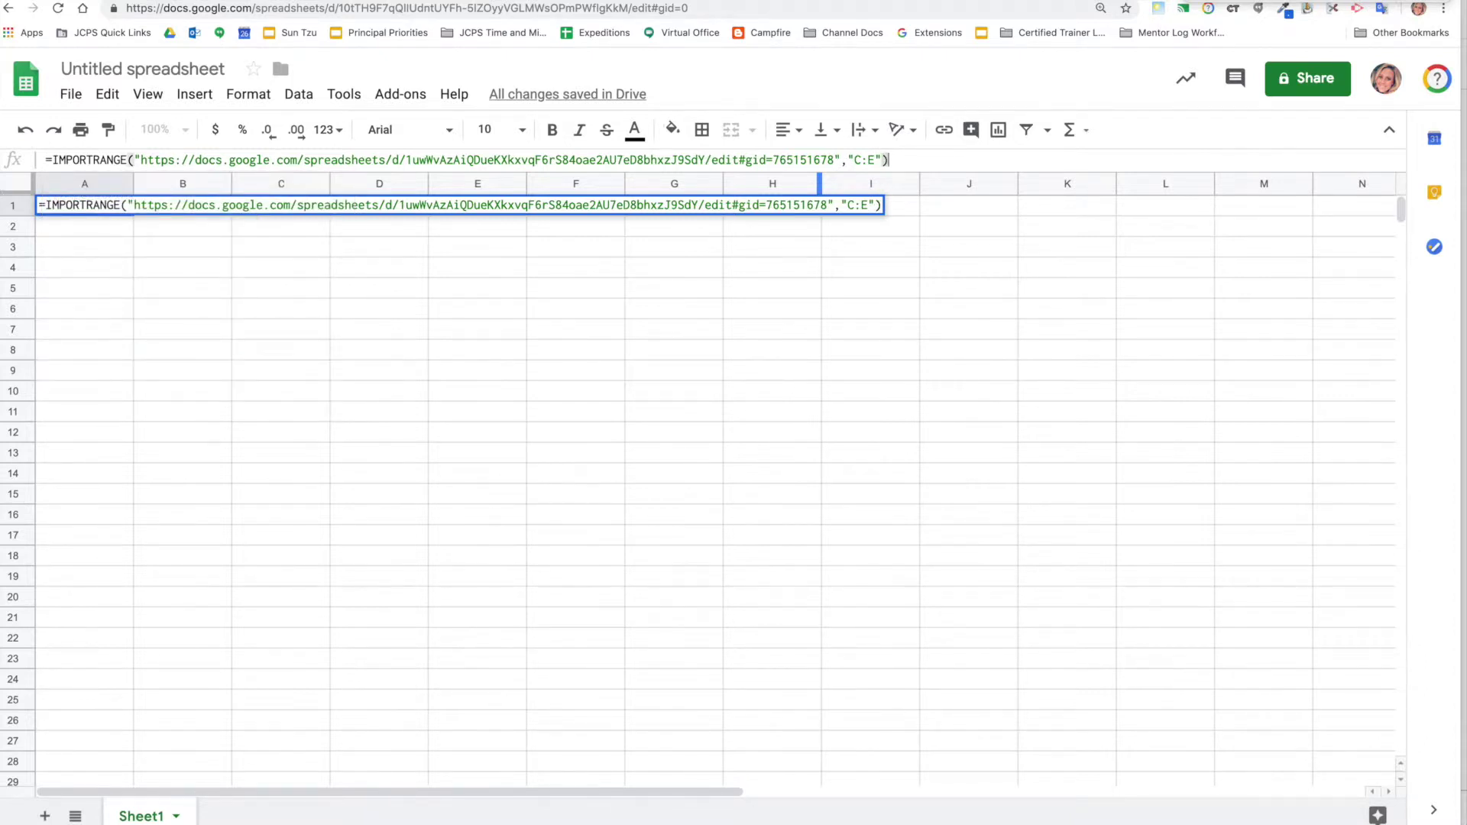
pyautogui.press('Return')
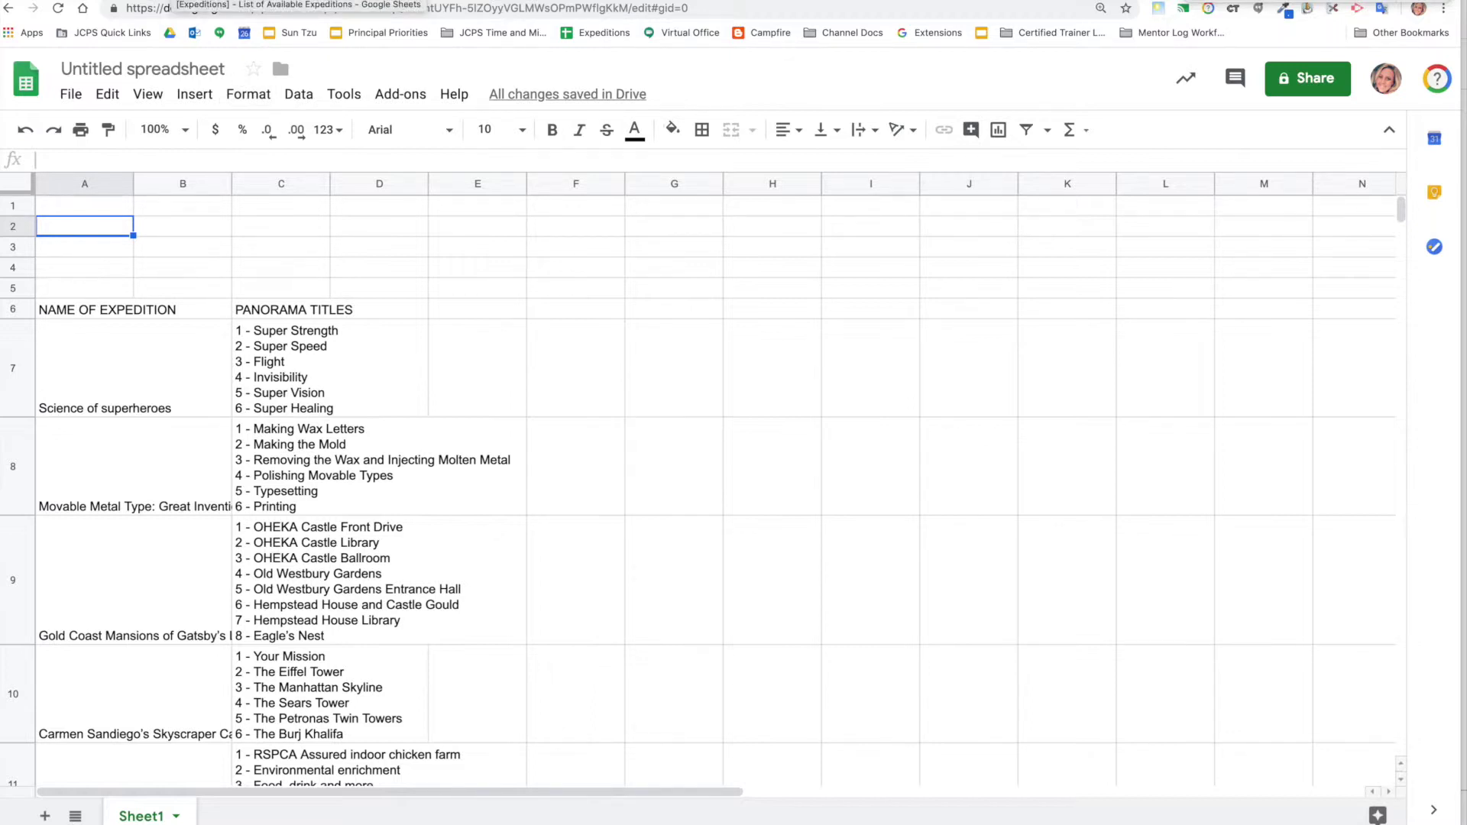
pyautogui.click(97, 212)
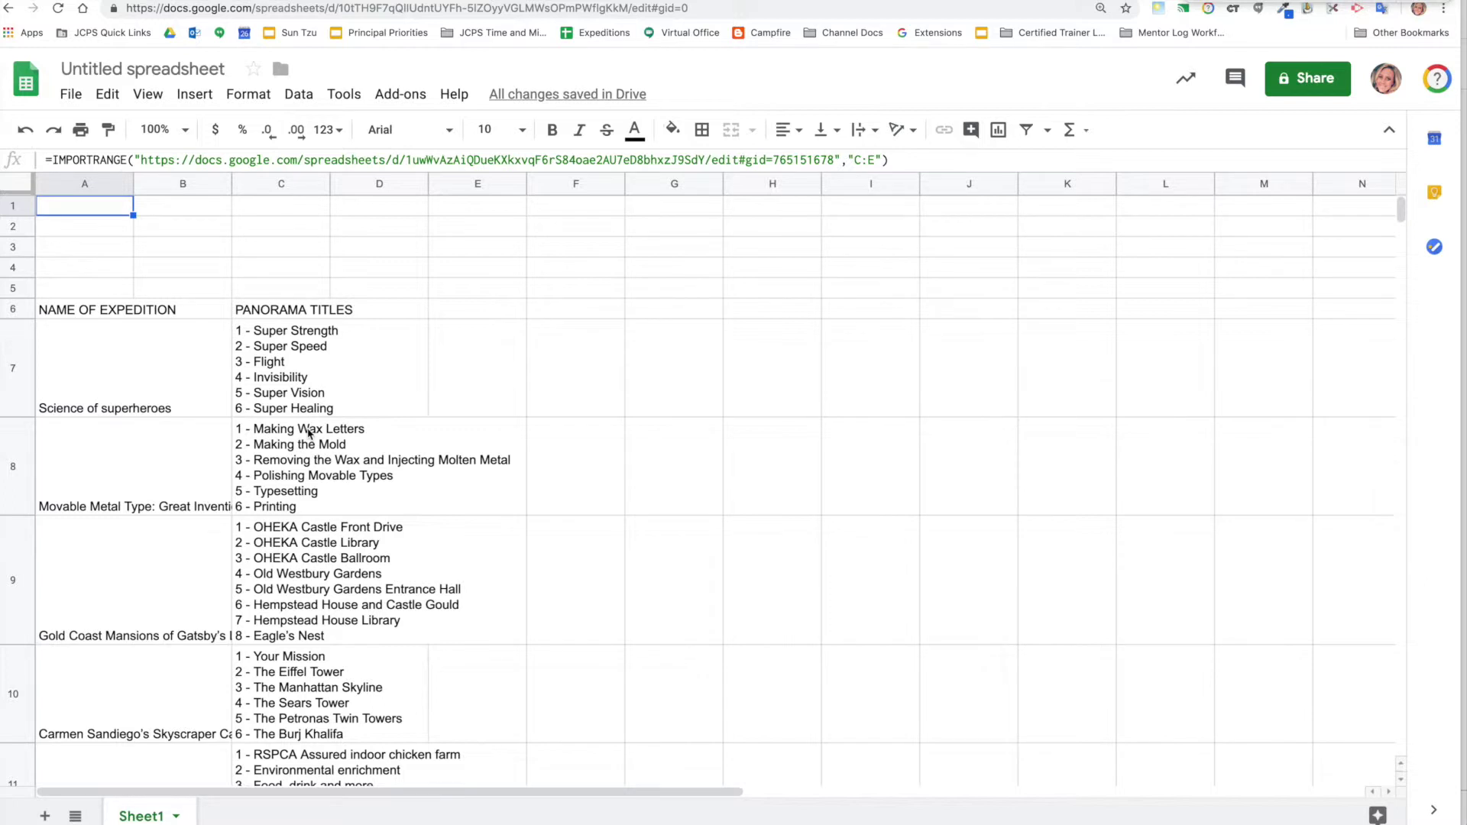
# Type 'keid' over imported cell C8, then undo it to clear the #REF! error
pyautogui.click(267, 489)
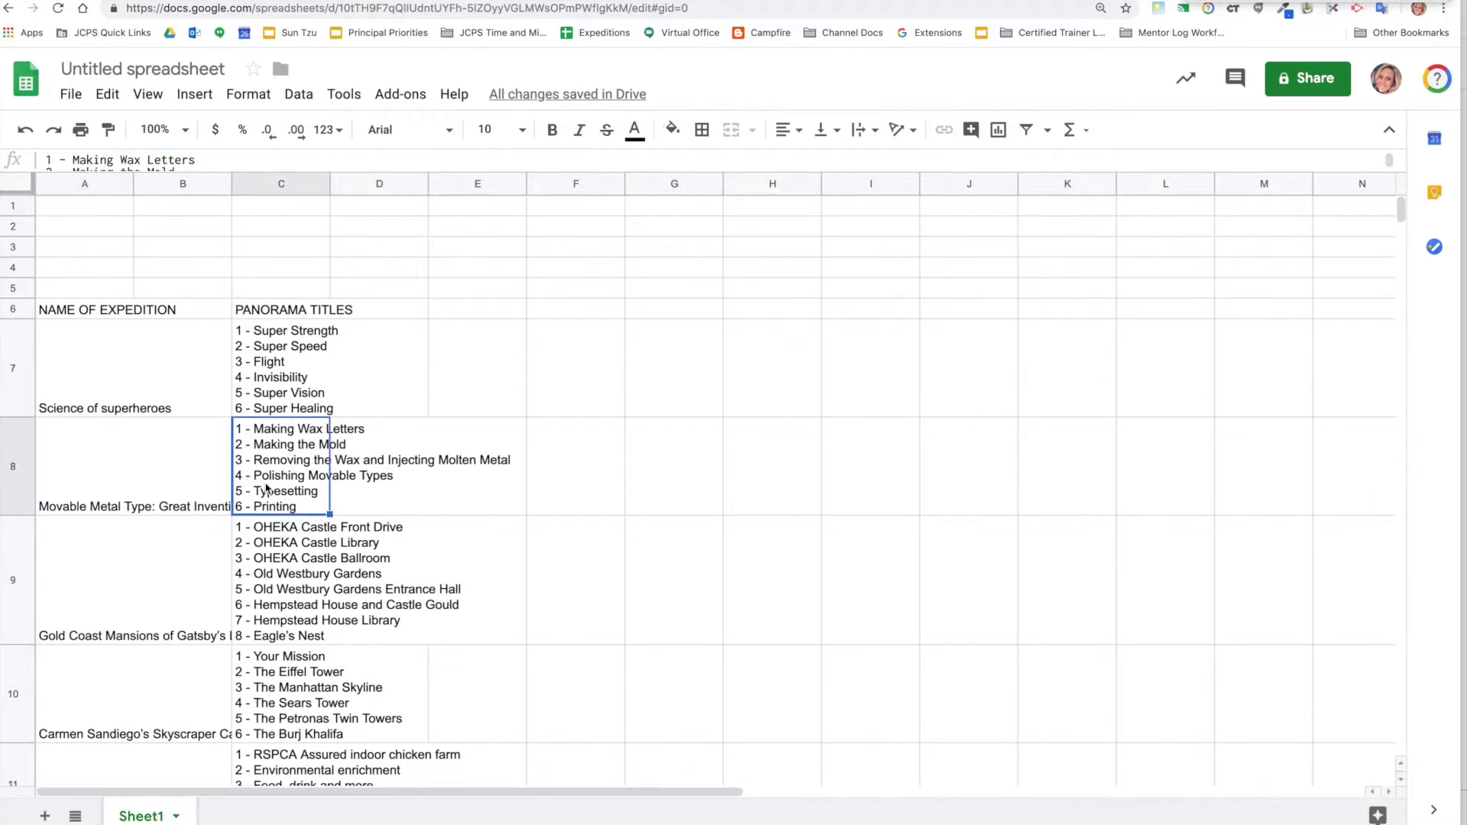
pyautogui.write('keid')
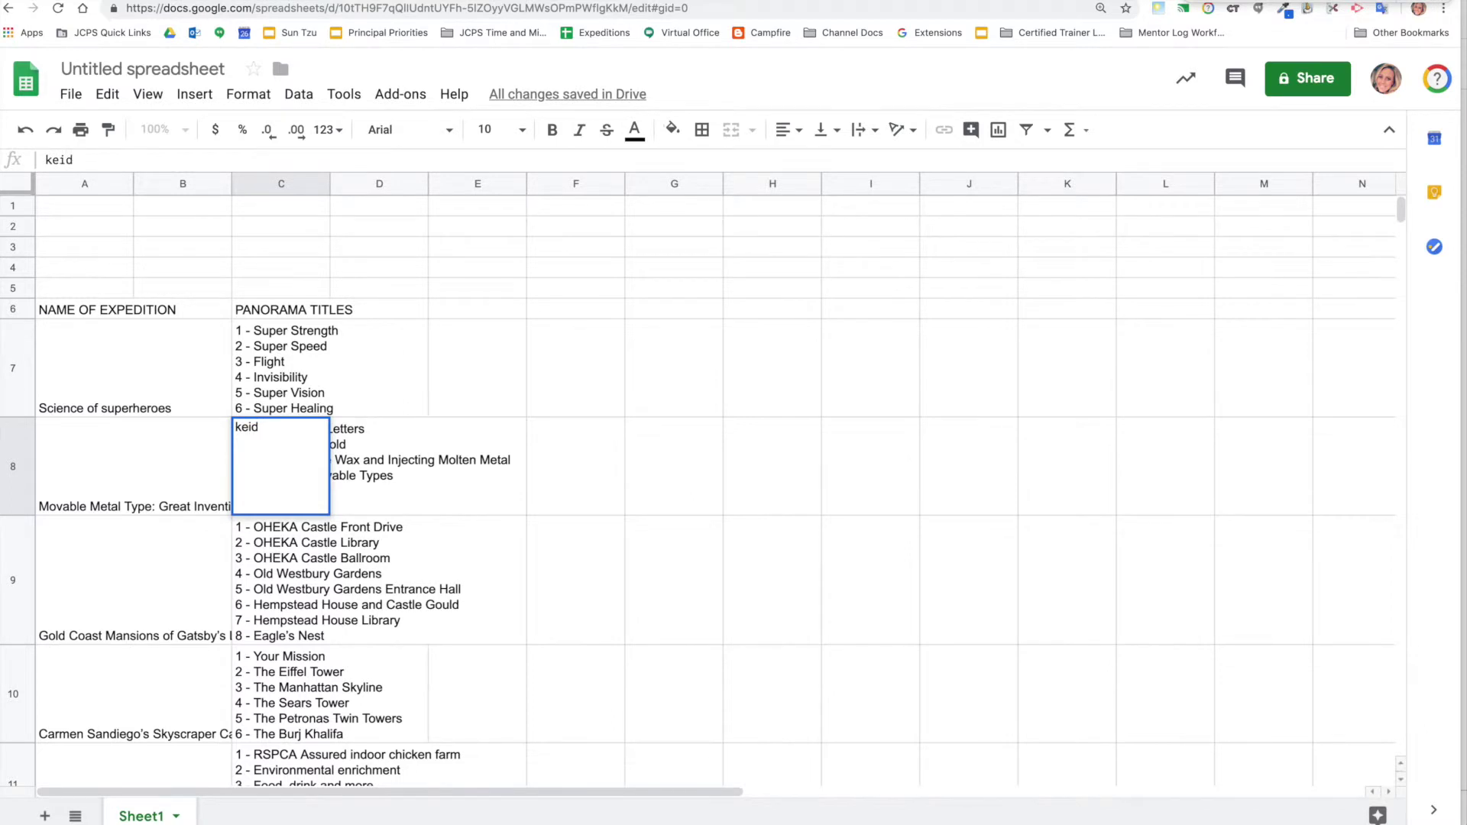
pyautogui.press('Return')
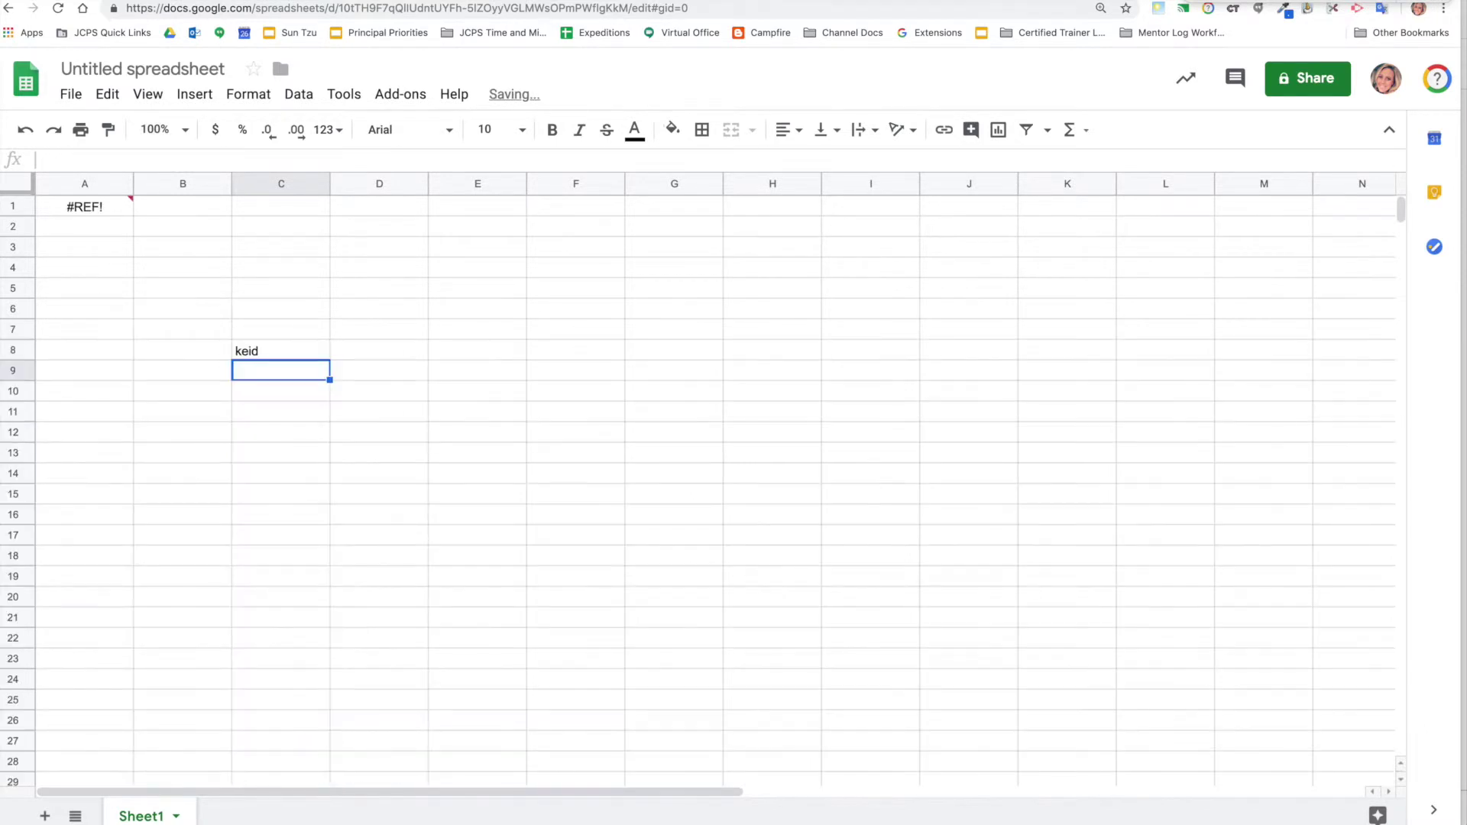
pyautogui.moveTo(77, 210)
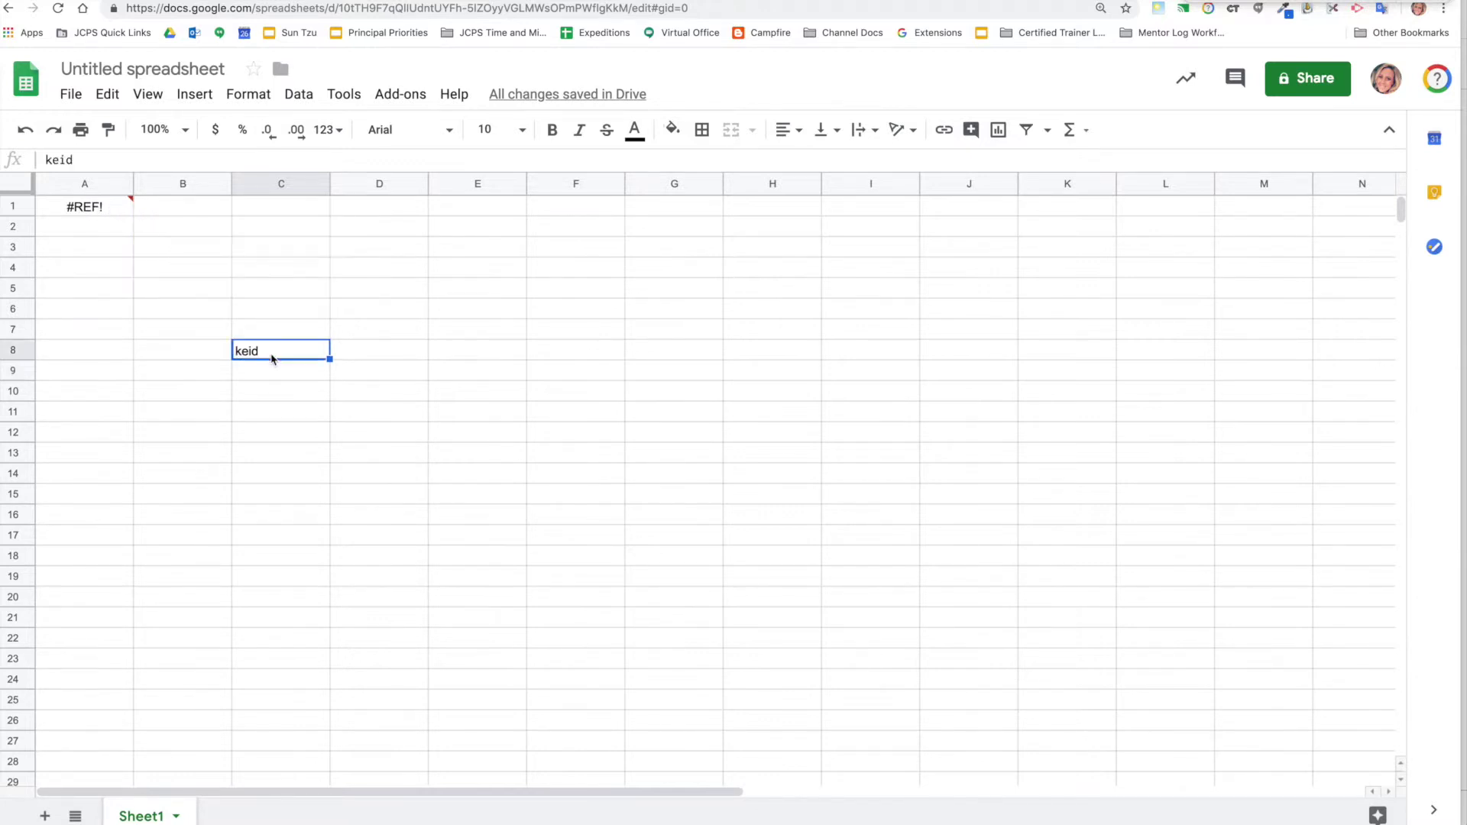
pyautogui.hotkey('ctrl', 'z')
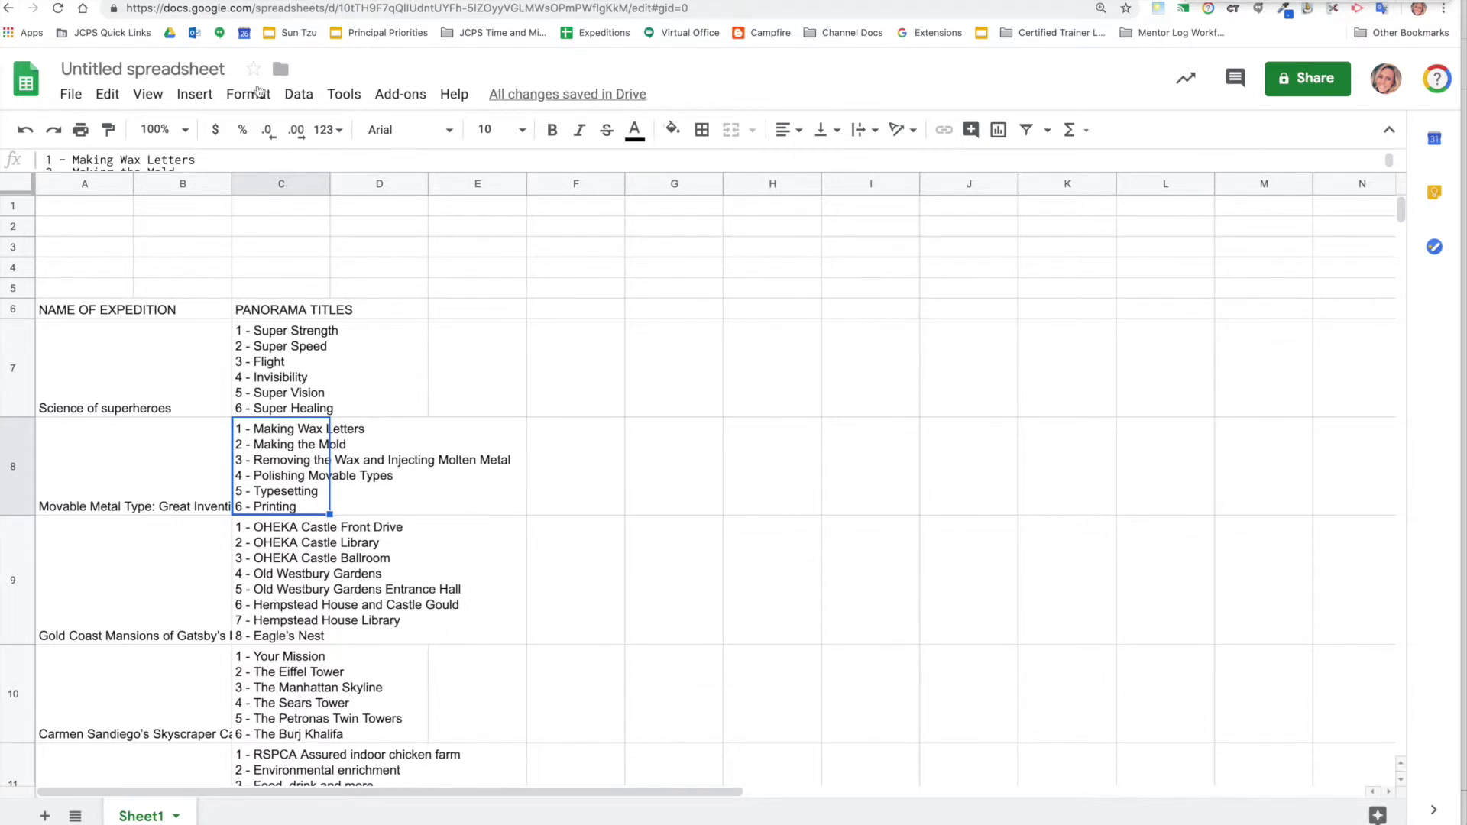
# Change A1's import range to "VR expeditions!C:E" after checking the source tab name
pyautogui.hotkey('ctrl', 'Tab')
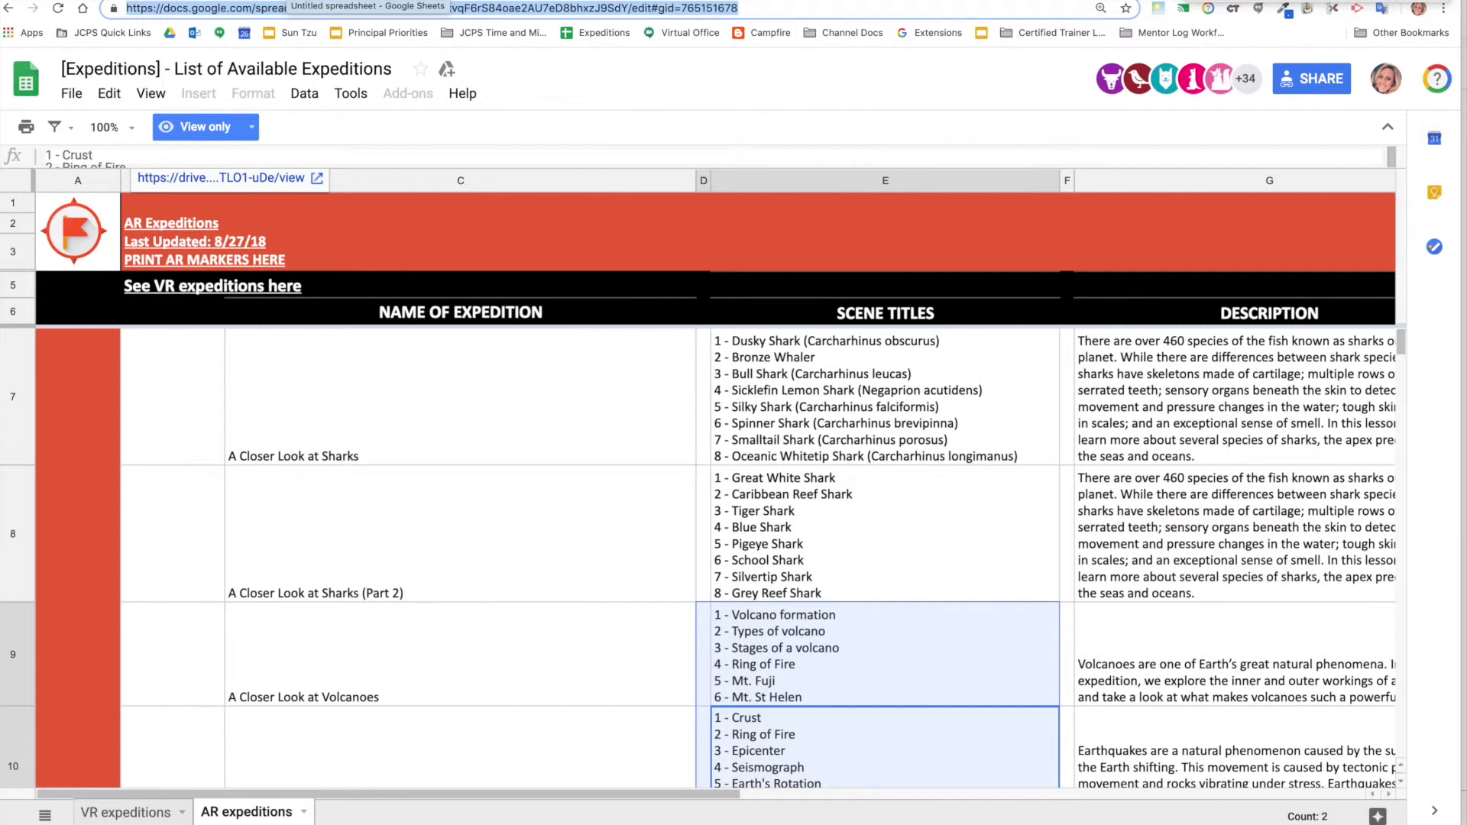
pyautogui.hotkey('ctrl', 'Tab')
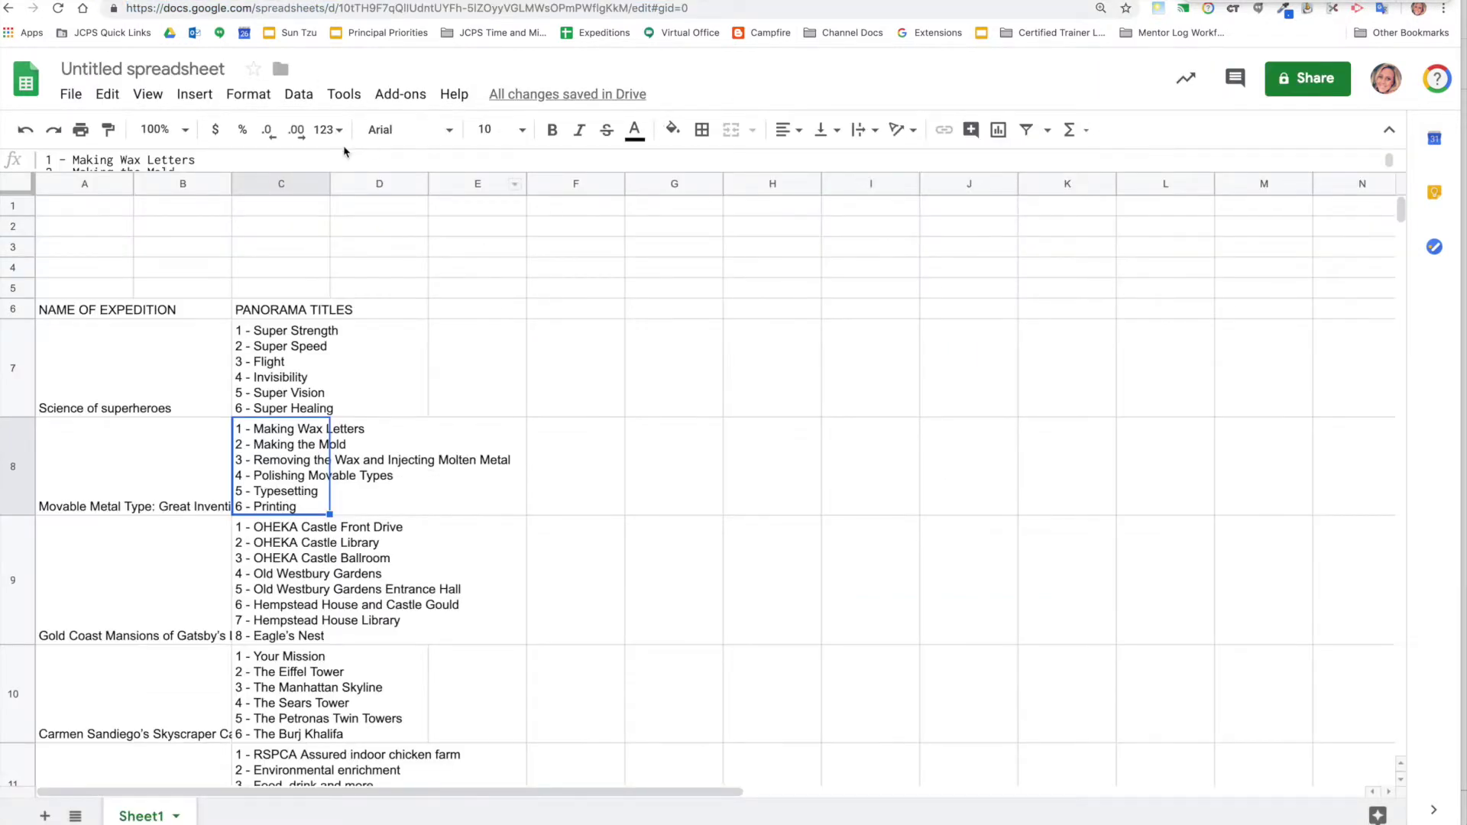
pyautogui.click(82, 207)
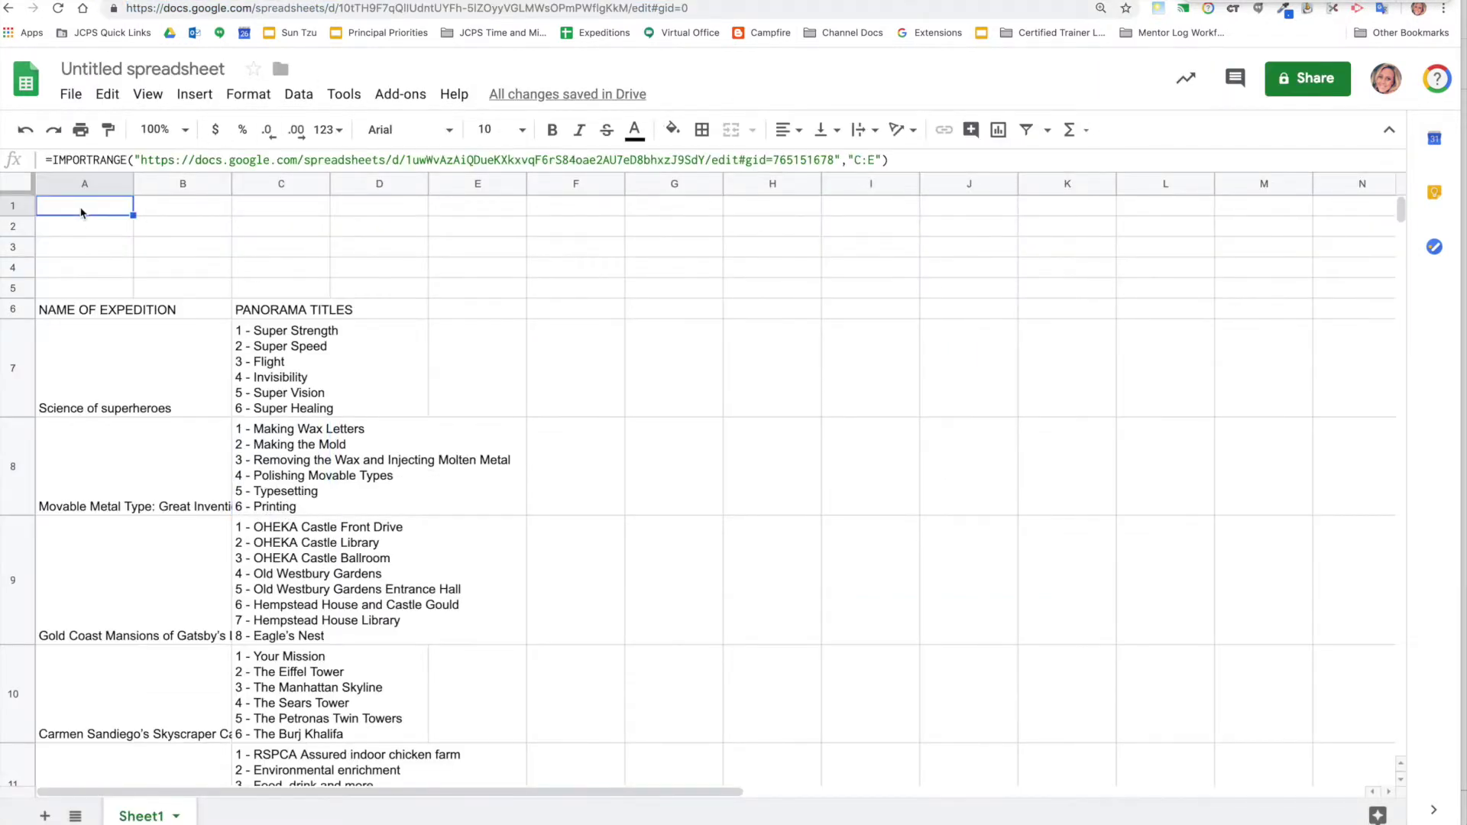
pyautogui.click(855, 160)
pyautogui.write('V')
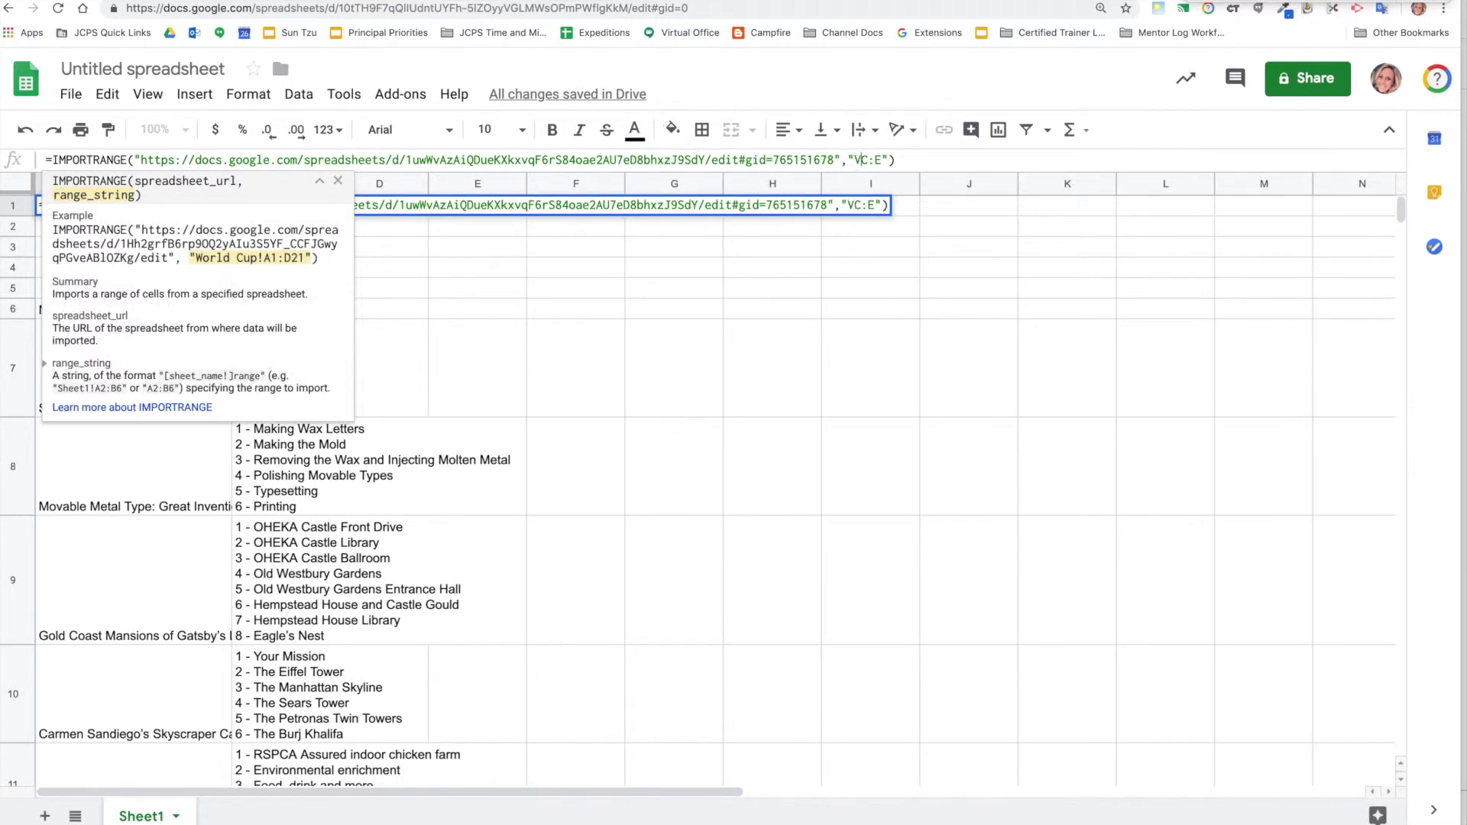
pyautogui.write('R expedi')
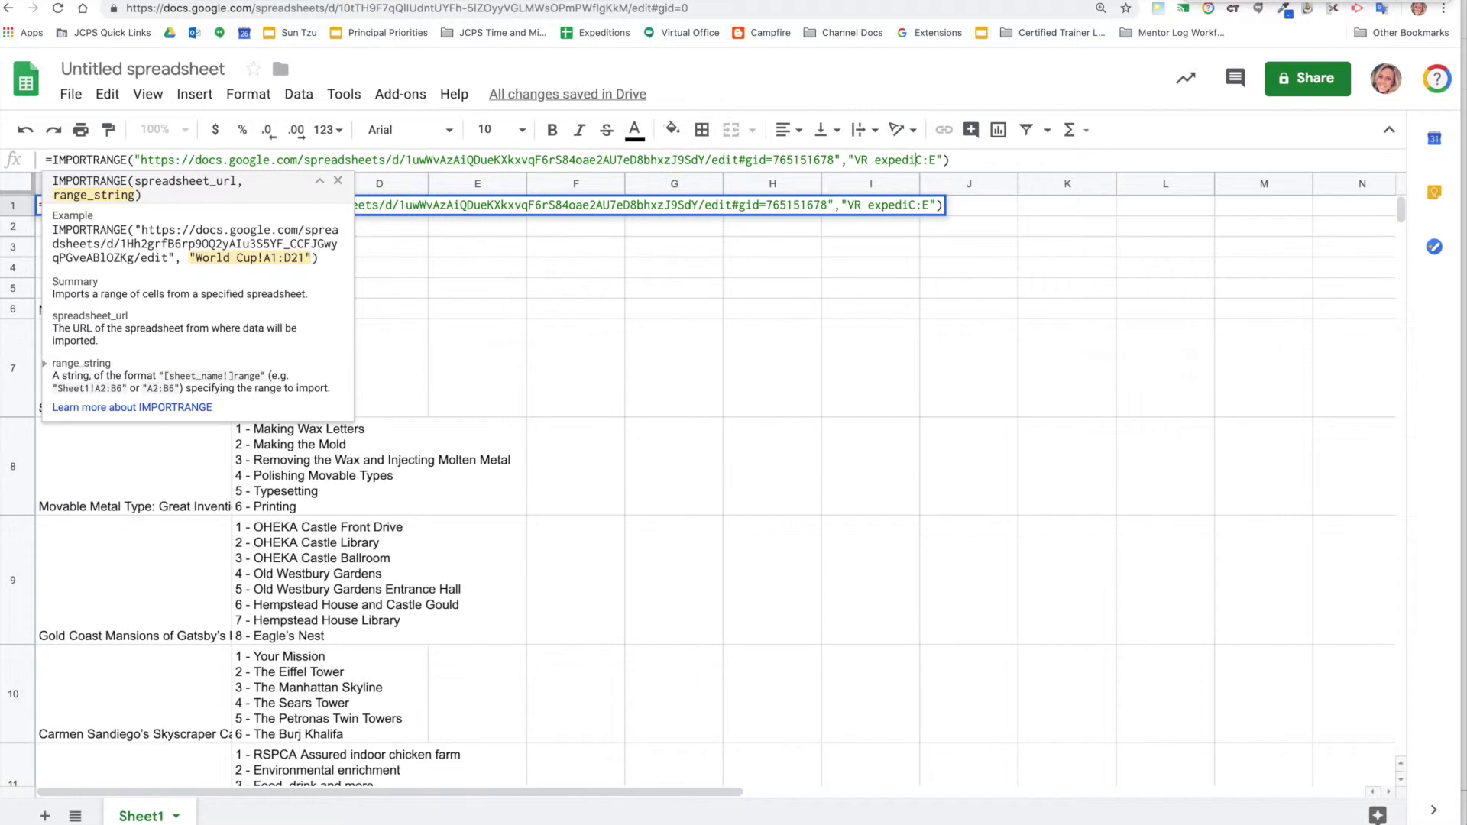
pyautogui.write('tions')
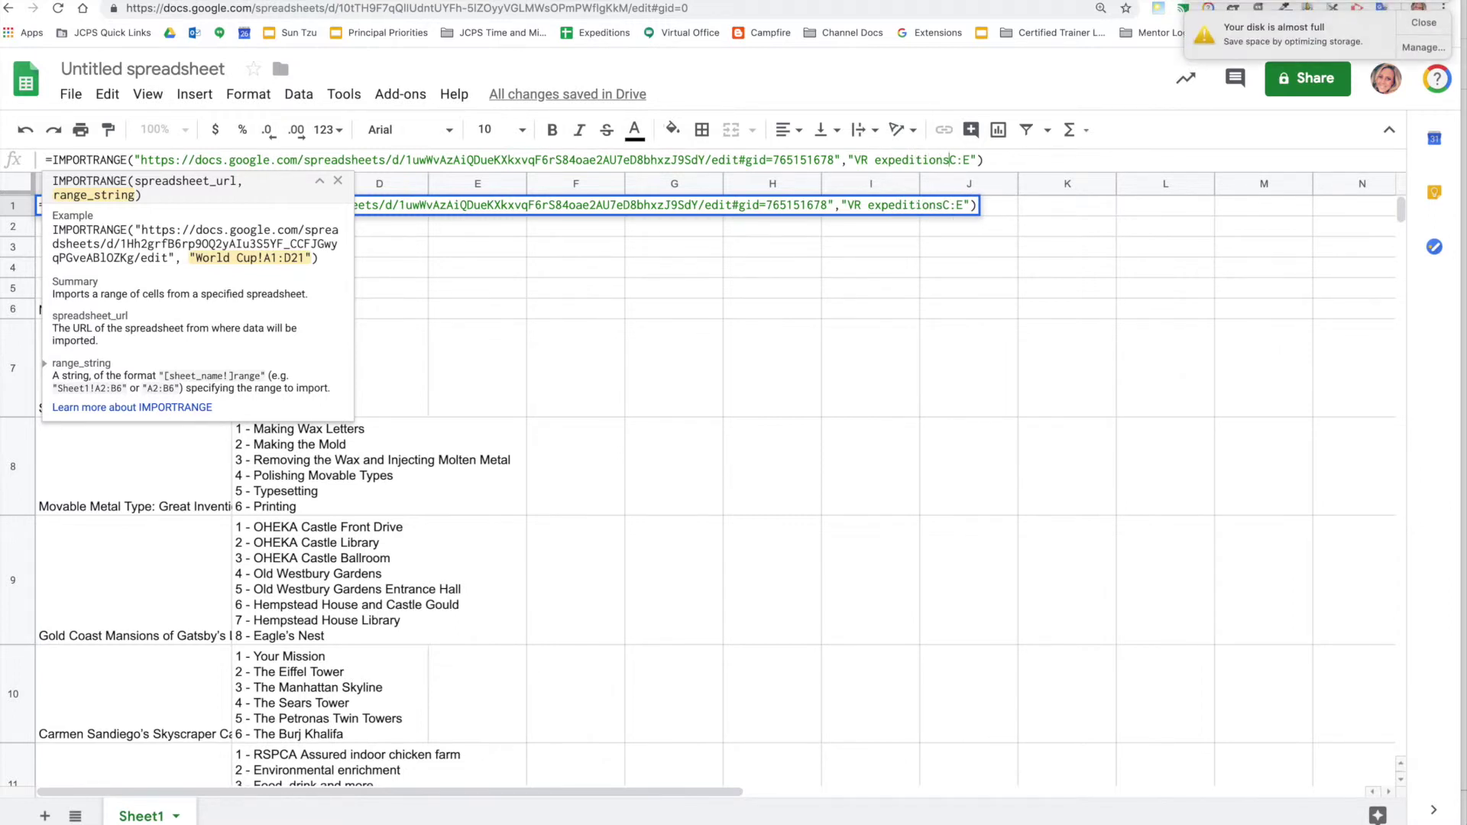
pyautogui.write('!')
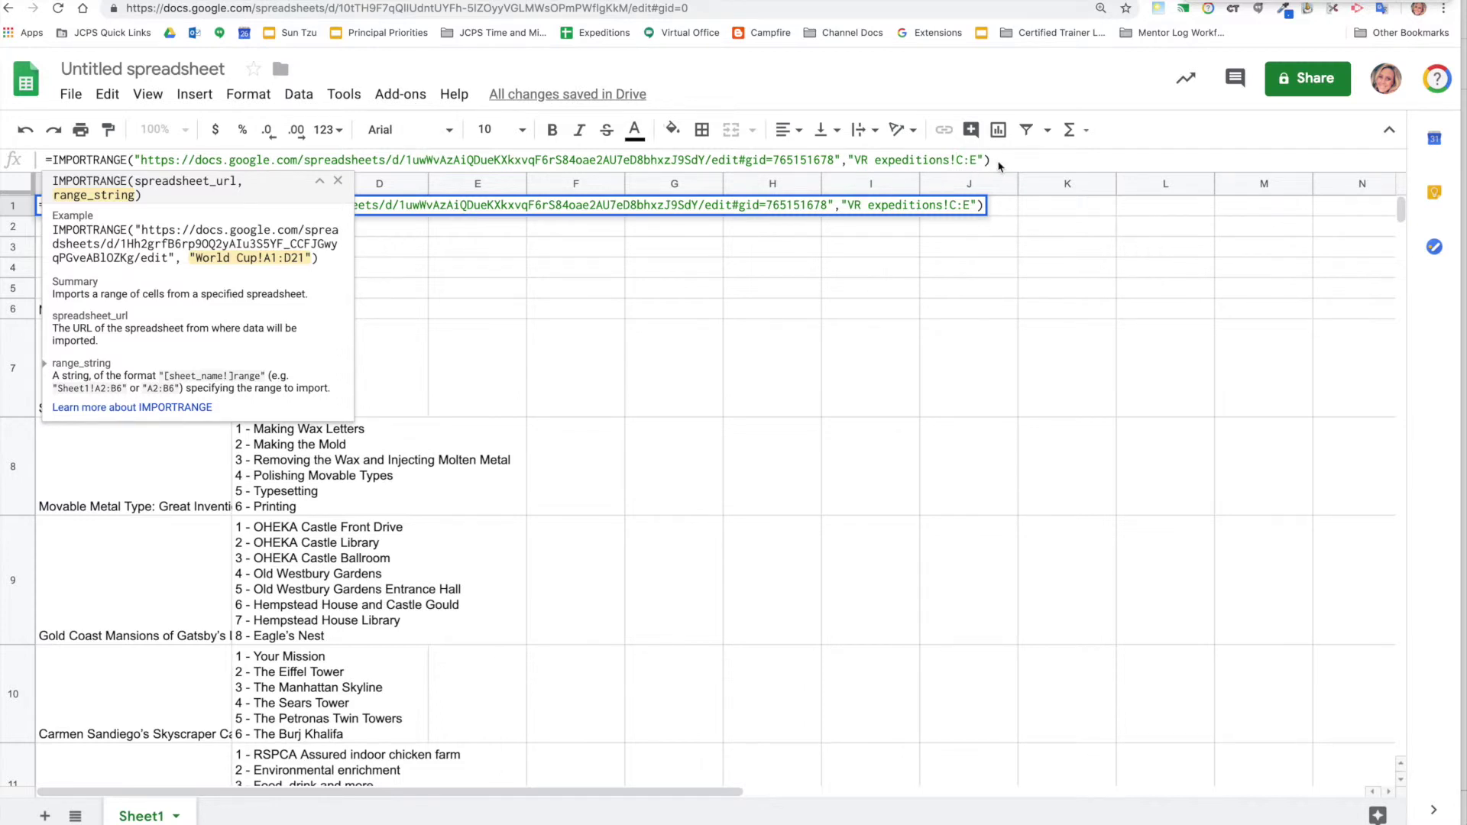
pyautogui.press('Return')
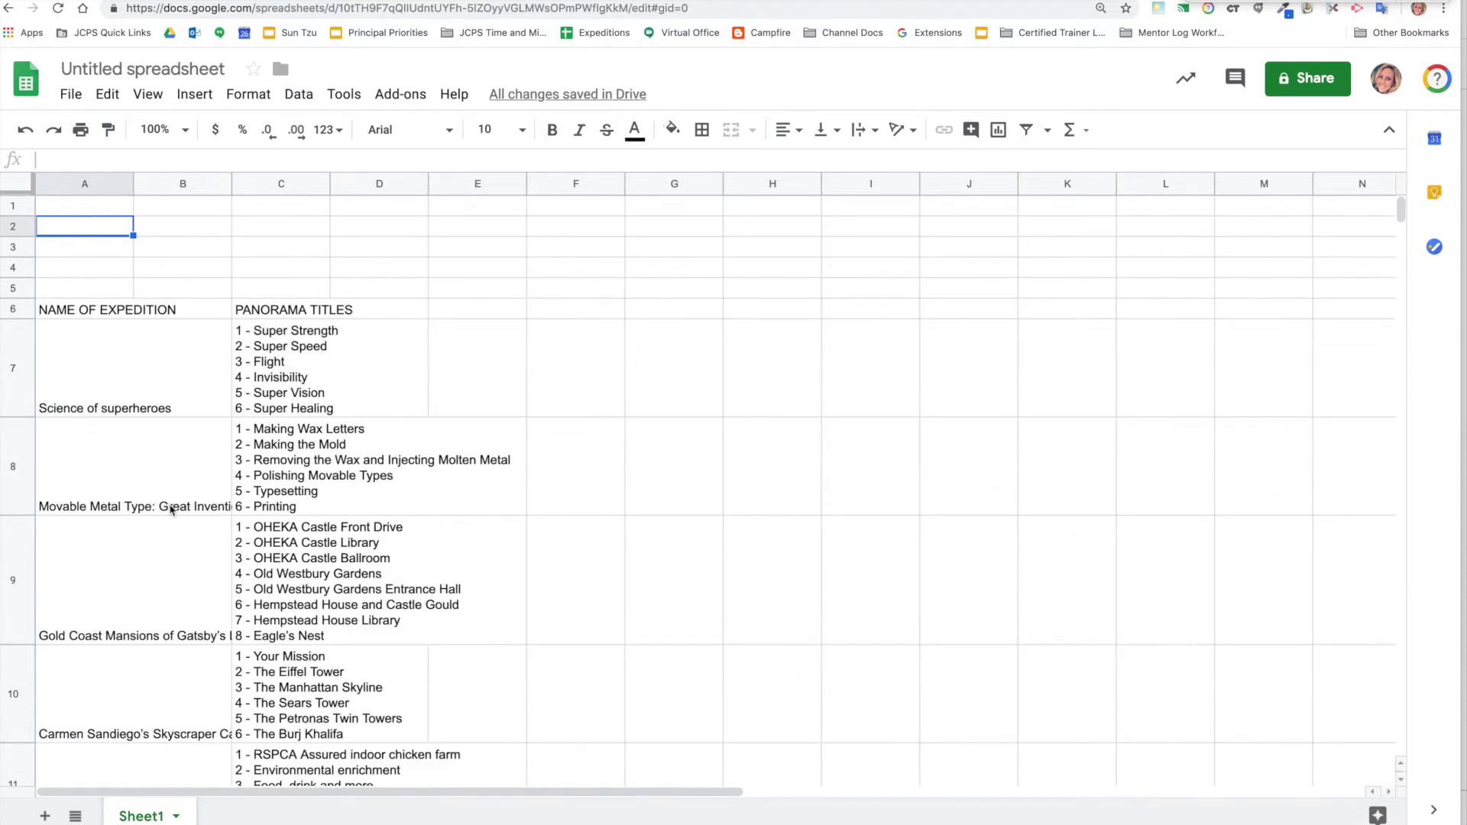
# Change the import range in A1 to C3:E3
pyautogui.click(113, 211)
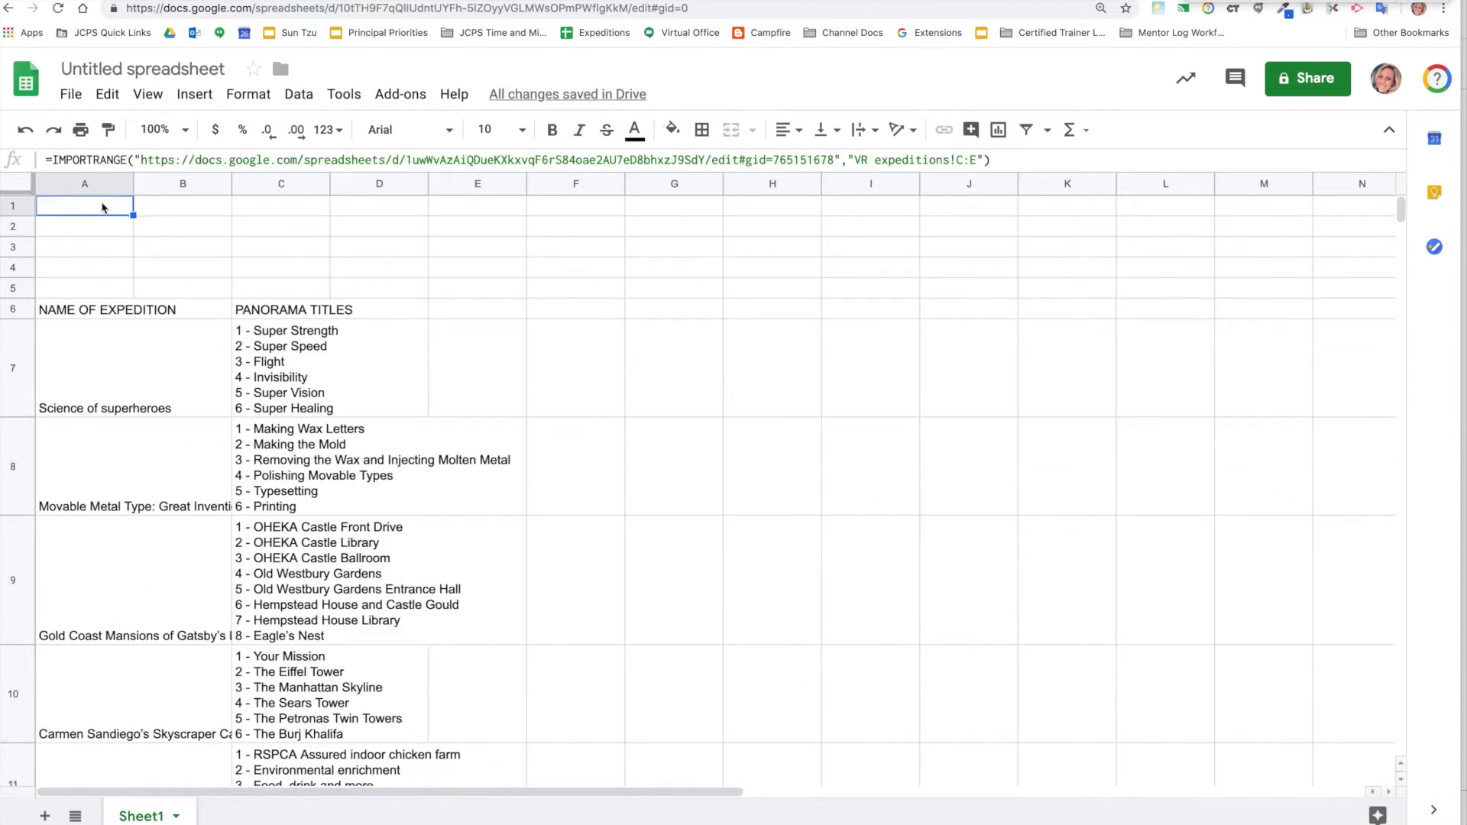
pyautogui.click(961, 160)
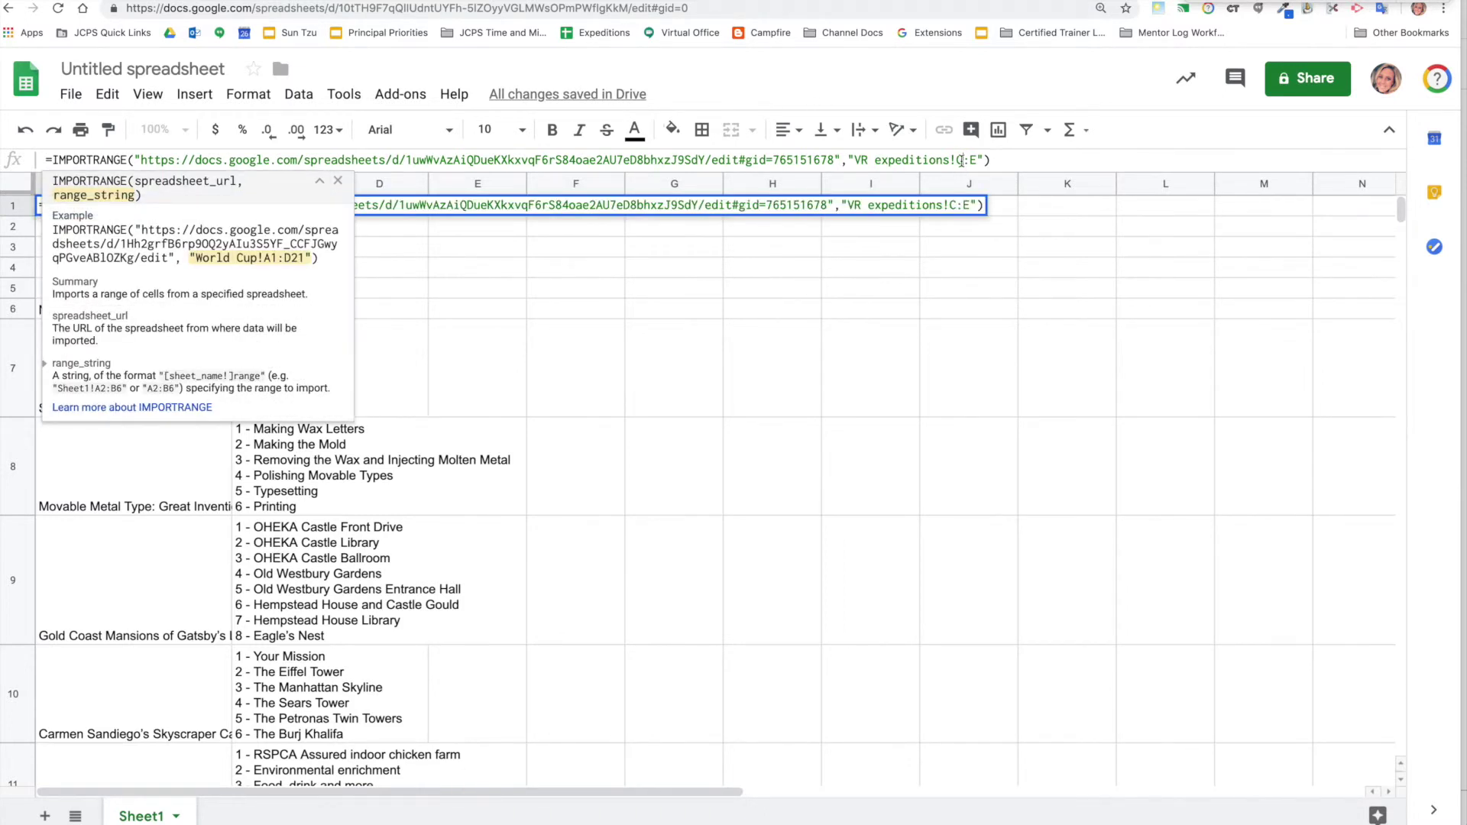
pyautogui.write('3:E3')
pyautogui.press('Return')
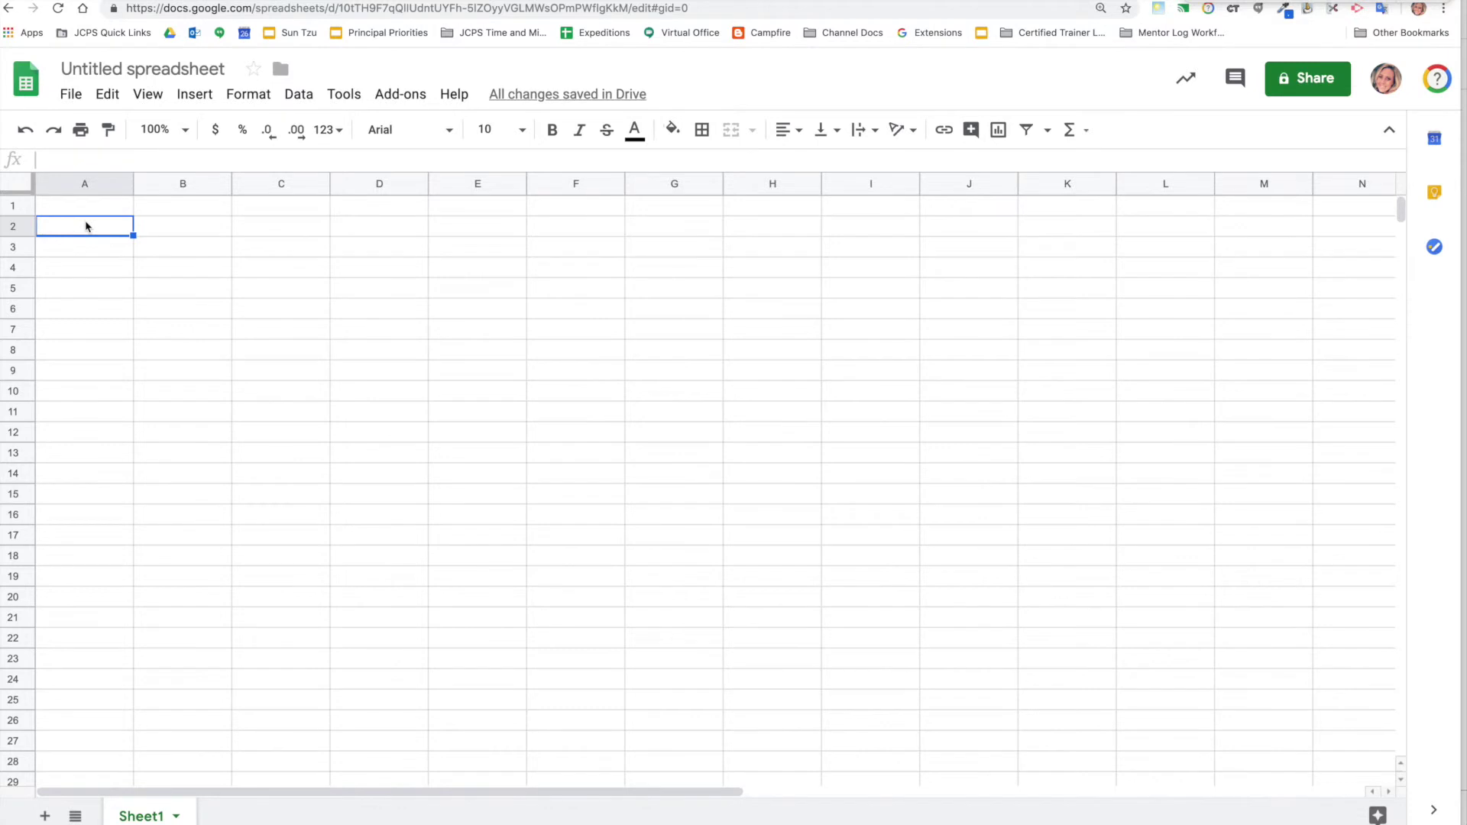
# Change the range to C6:E6, importing only the NAME OF EXPEDITION and PANORAMA TITLES headers
pyautogui.click(88, 207)
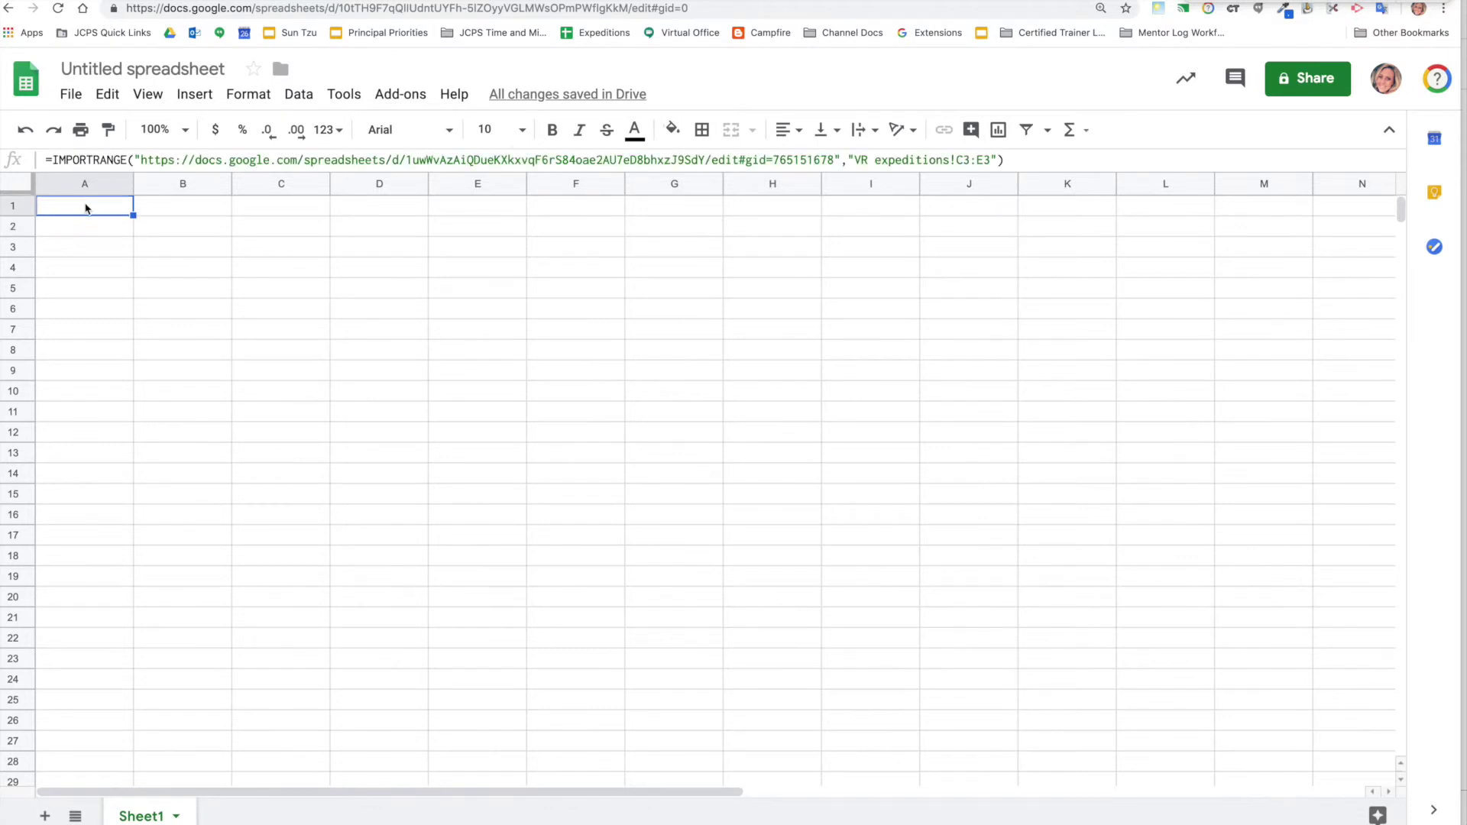
pyautogui.click(969, 161)
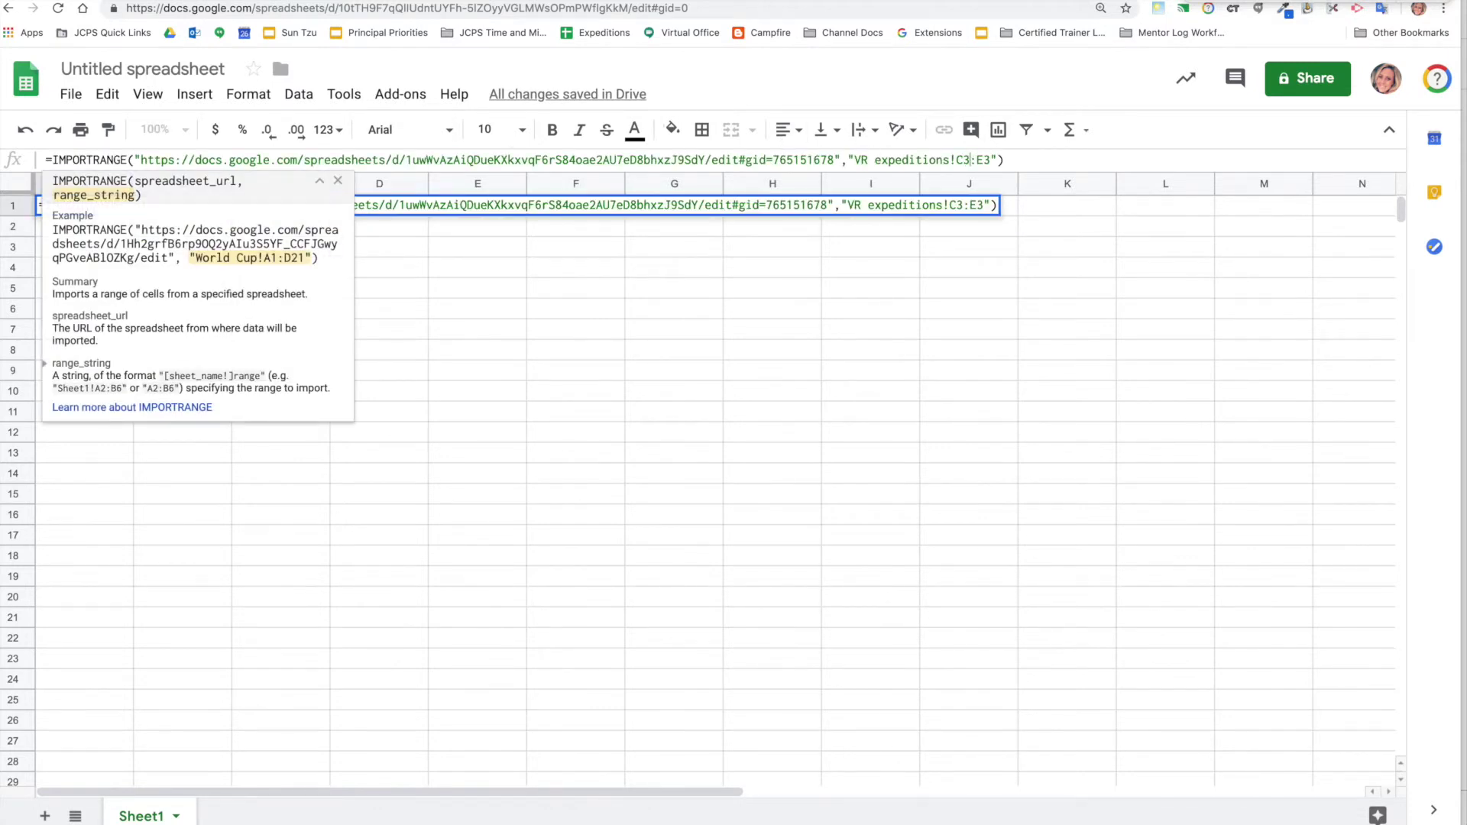
pyautogui.press('BackSpace')
pyautogui.write('6')
pyautogui.press('Return')
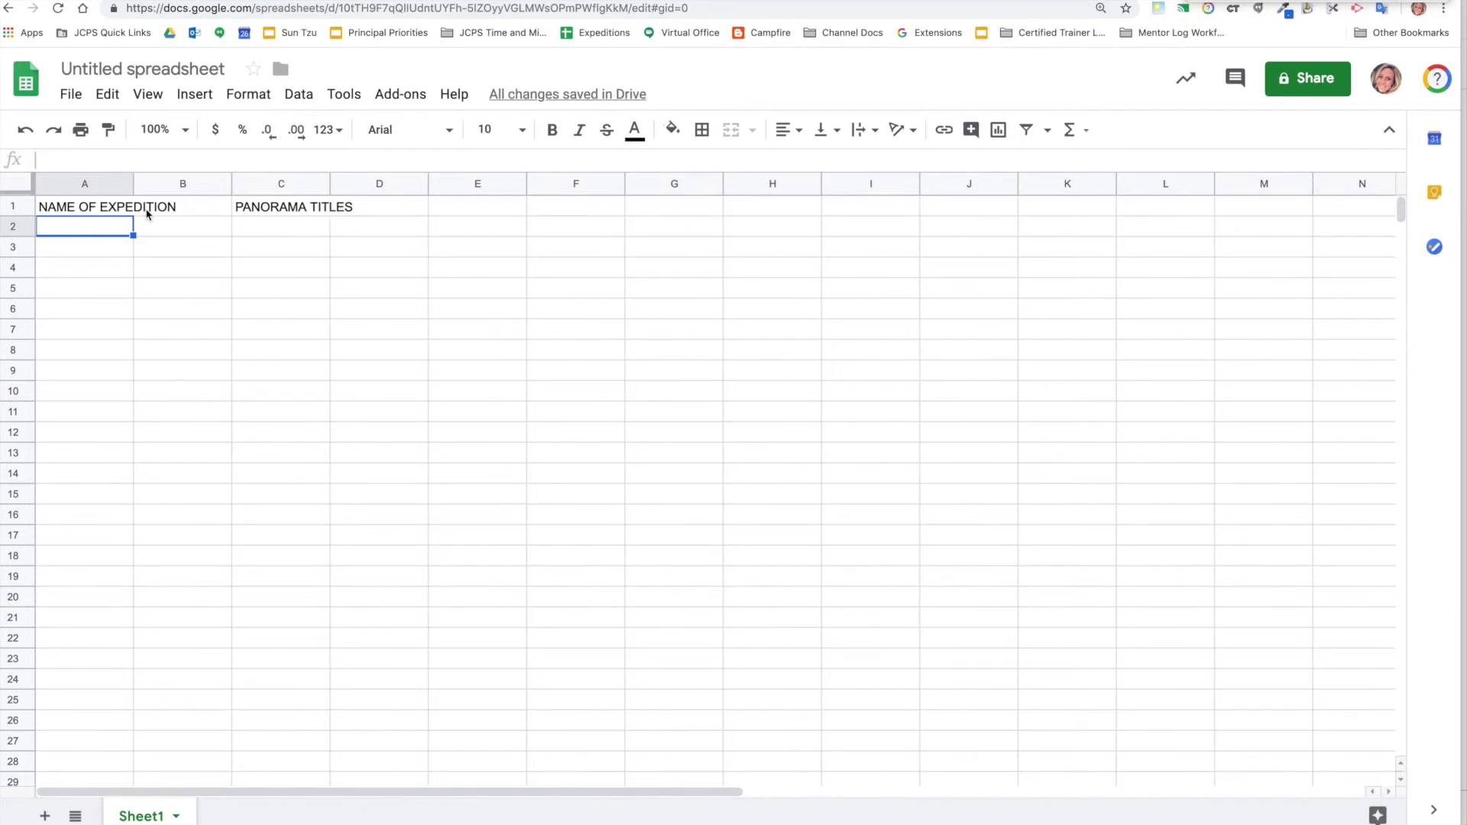
# Replace C6:E6 with A:Z so A1 imports "VR expeditions!A:Z"
pyautogui.click(99, 213)
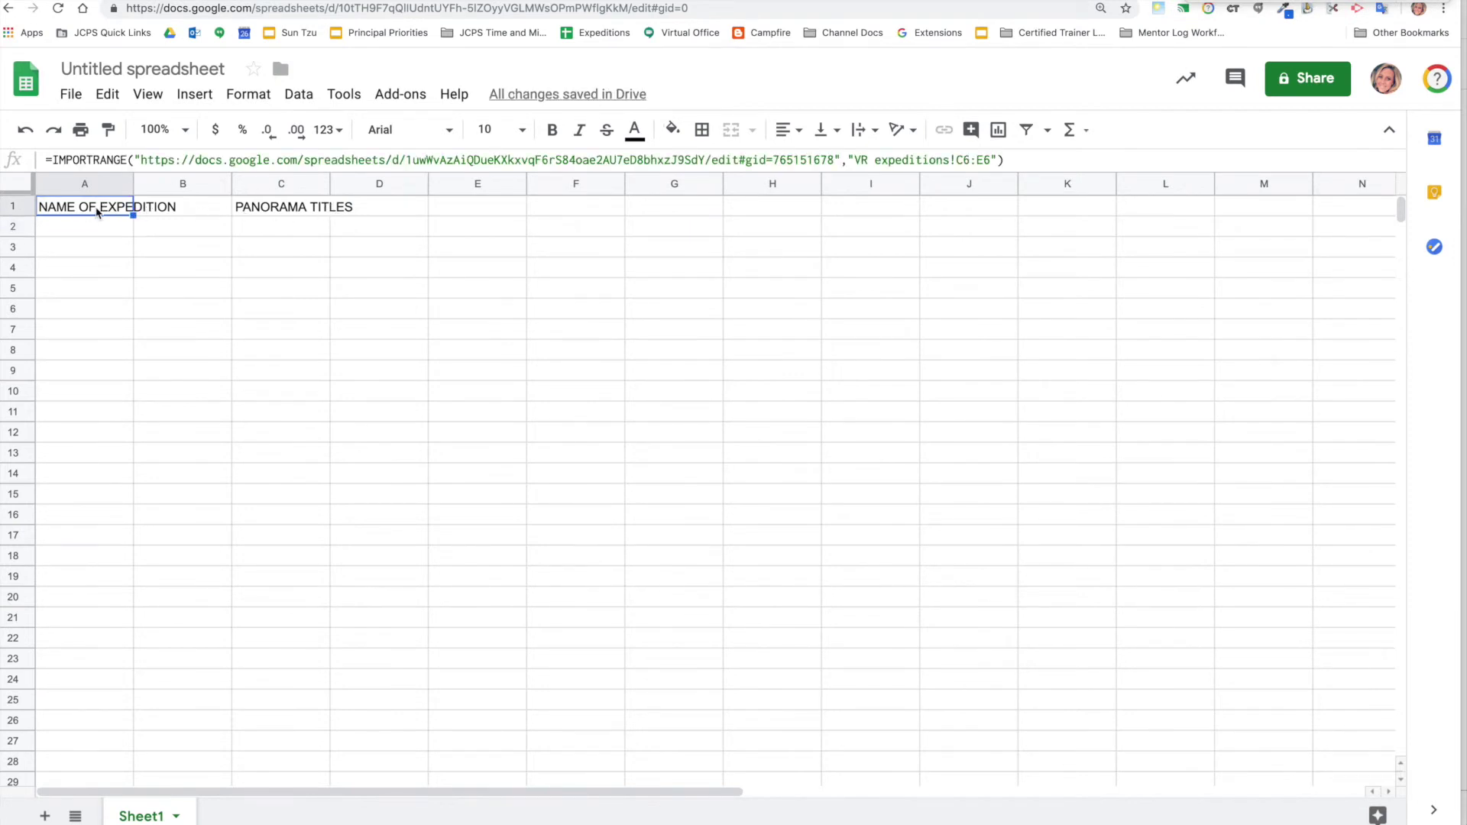
pyautogui.click(968, 159)
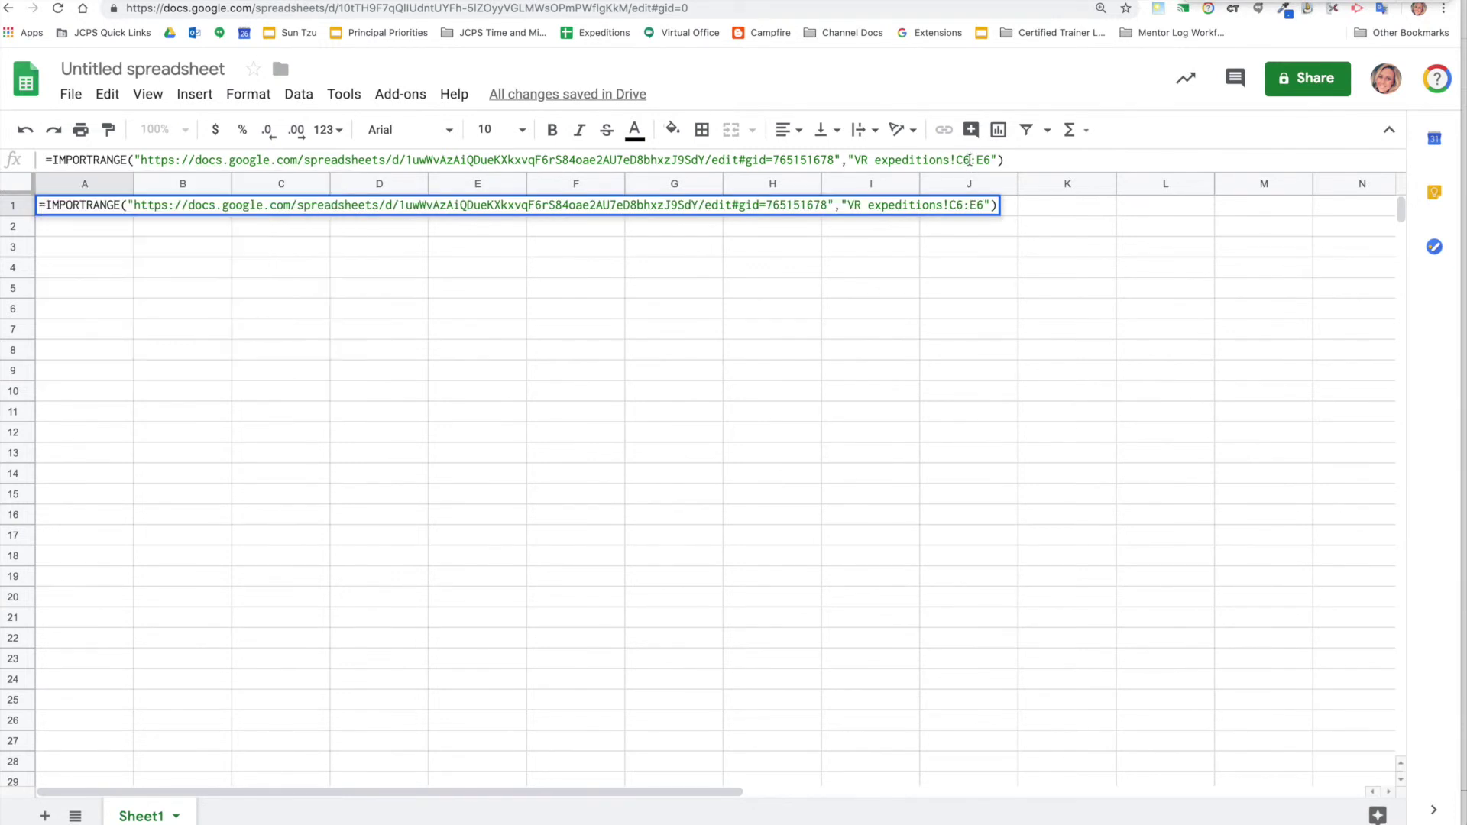
pyautogui.press('BackSpace')
pyautogui.press('BackSpace')
pyautogui.write('A')
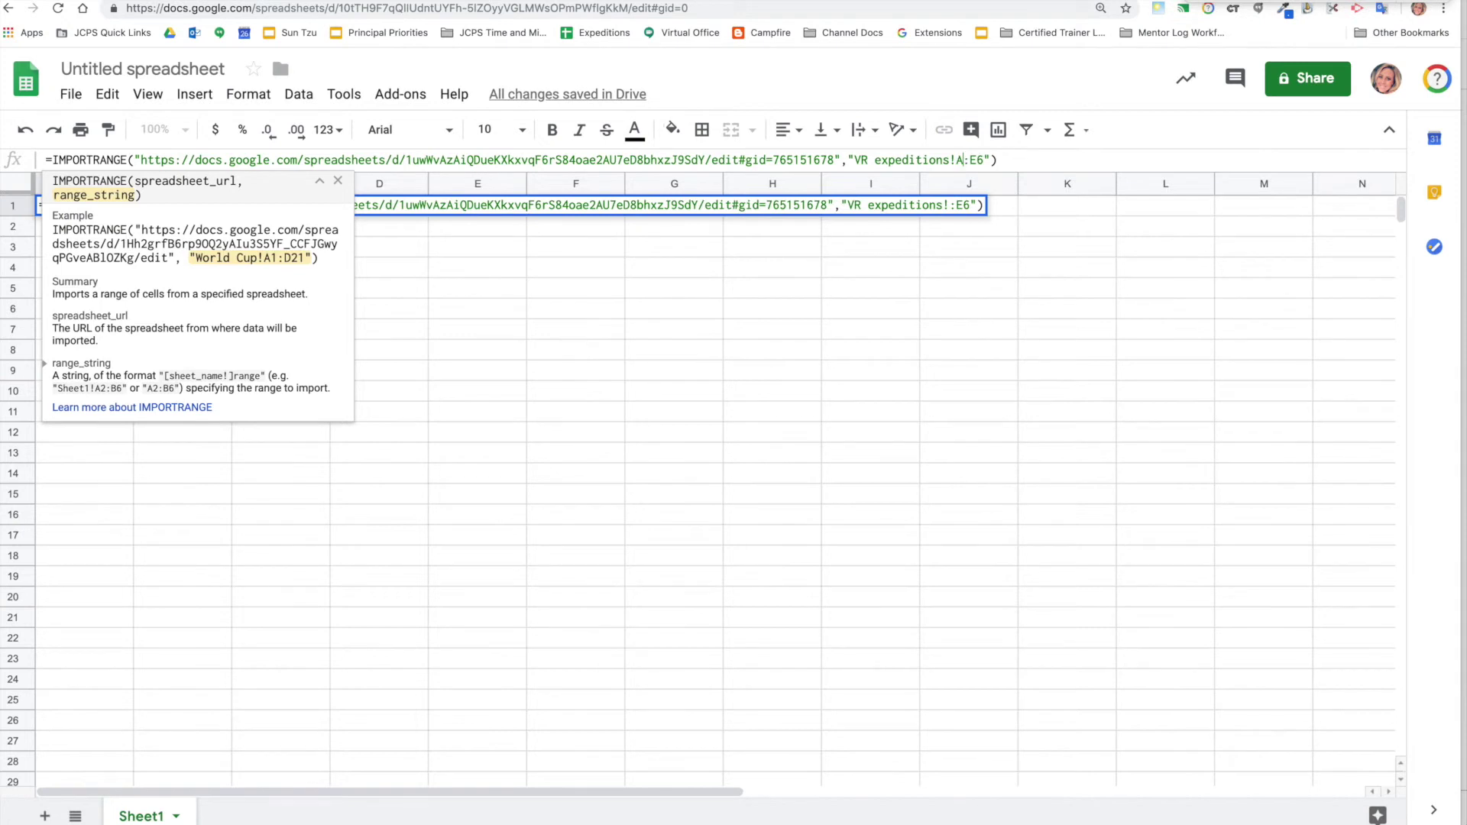
pyautogui.press('Right')
pyautogui.press('Delete')
pyautogui.press('Delete')
pyautogui.write('Z')
pyautogui.press('Return')
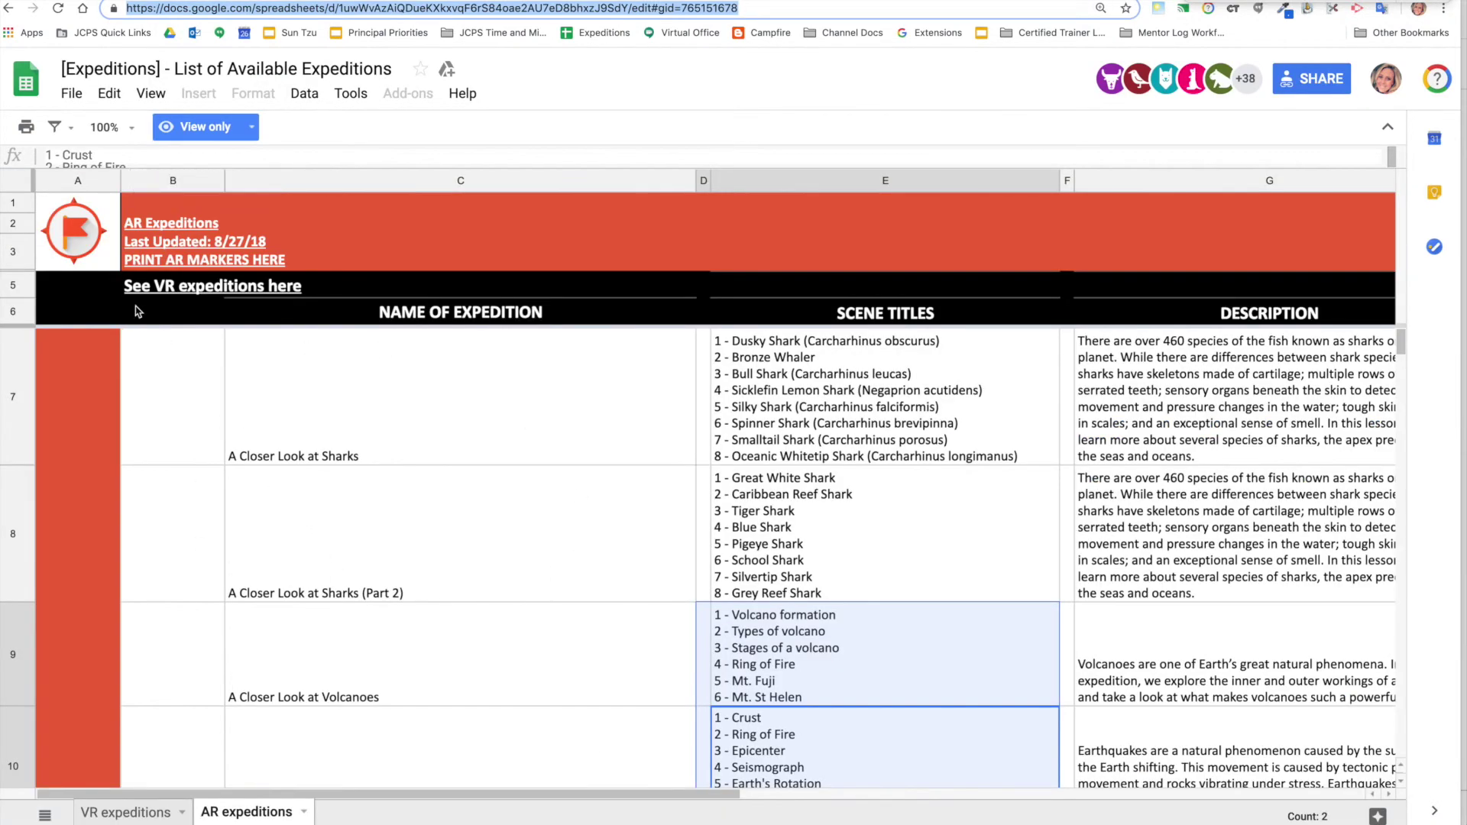
pyautogui.moveTo(239, 197)
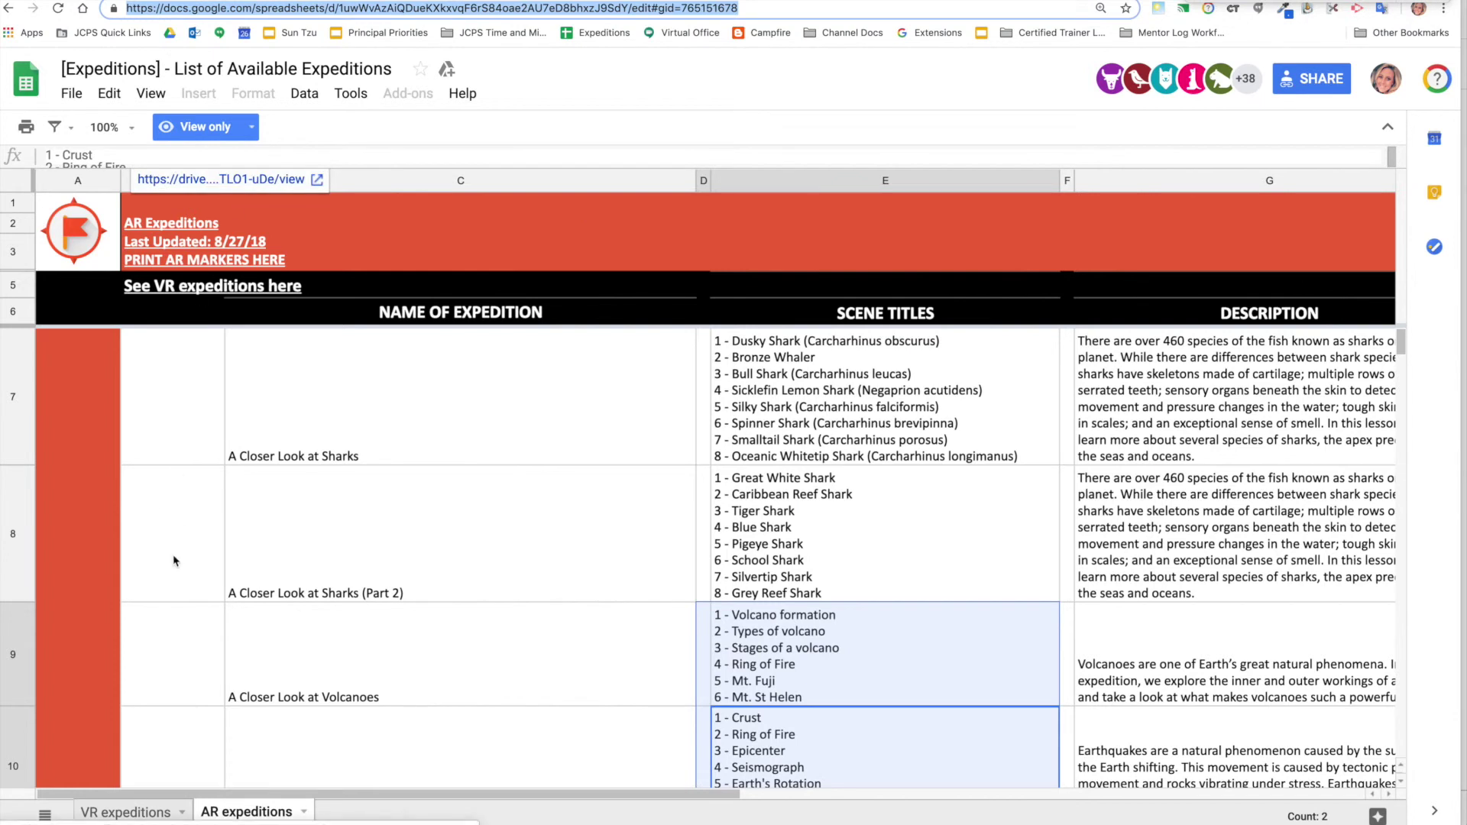